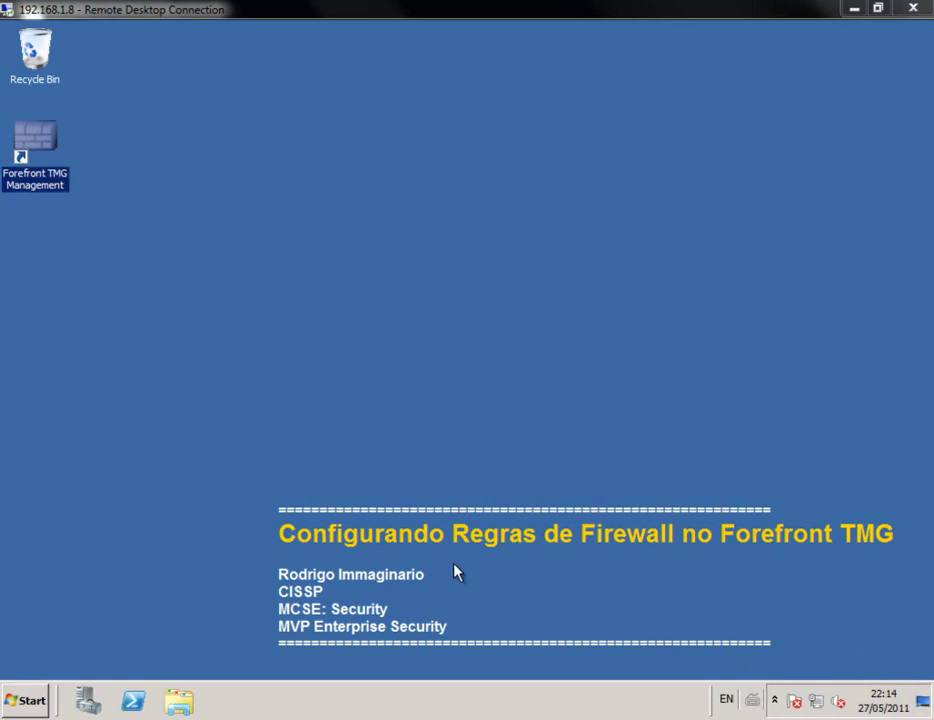
# Step: Open Forefront TMG Management and add the Search Engines URL category to the destinations of the Bloqueio de Sites rule
pyautogui.doubleClick(57, 147)
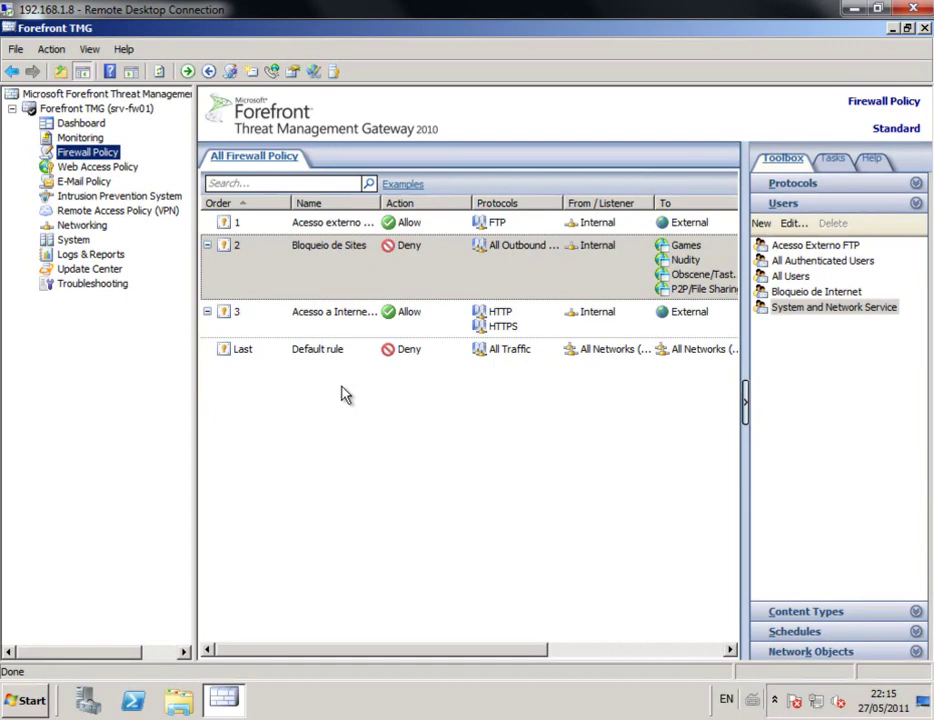
pyautogui.doubleClick(587, 270)
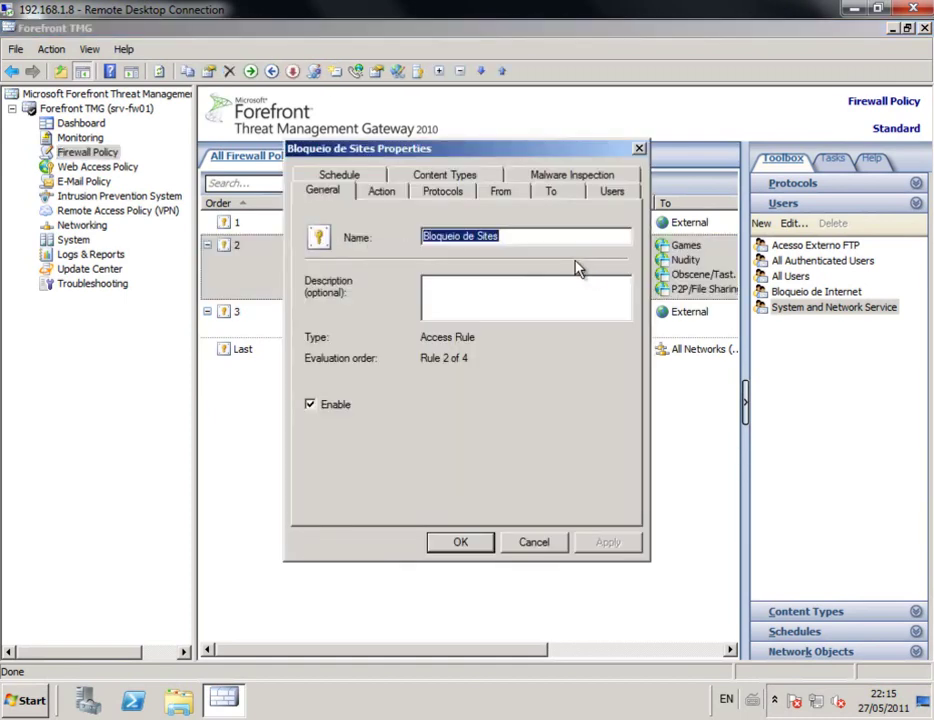
pyautogui.click(551, 191)
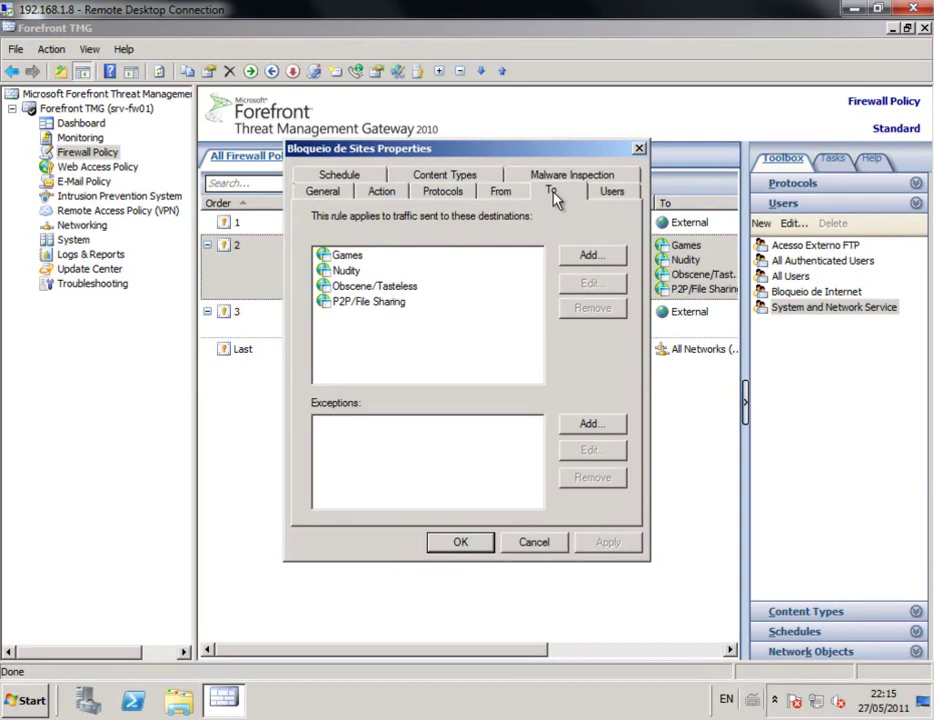
pyautogui.click(600, 257)
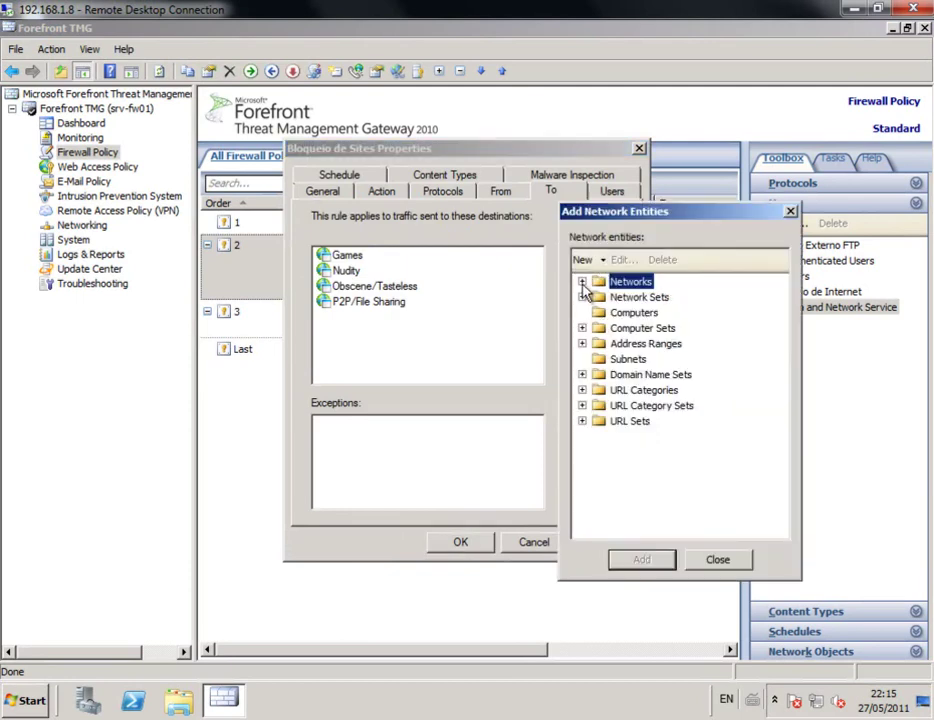
pyautogui.click(582, 390)
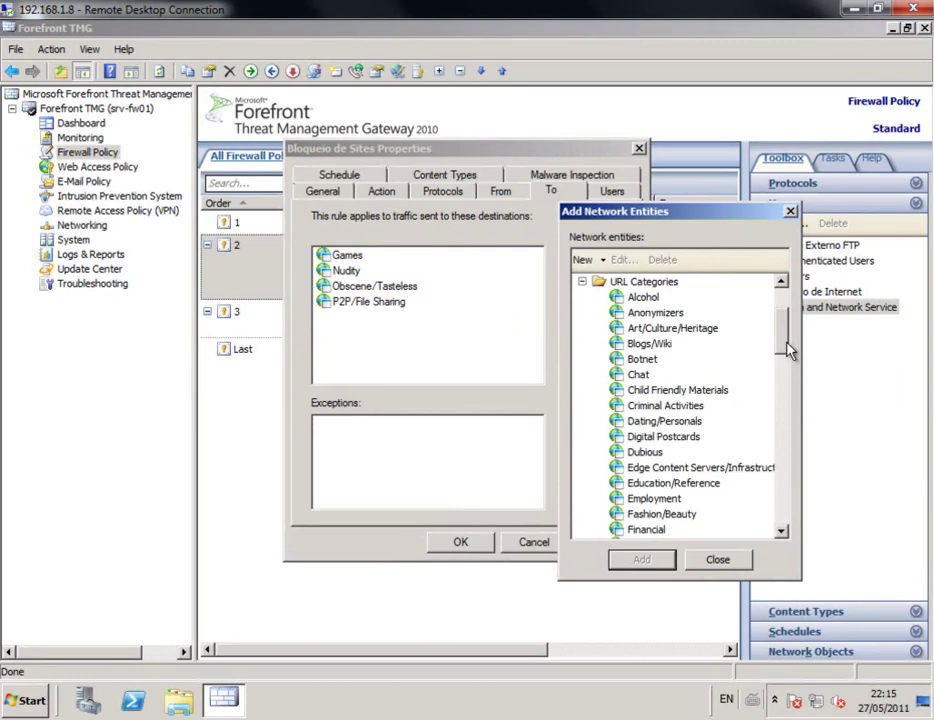
pyautogui.click(658, 346)
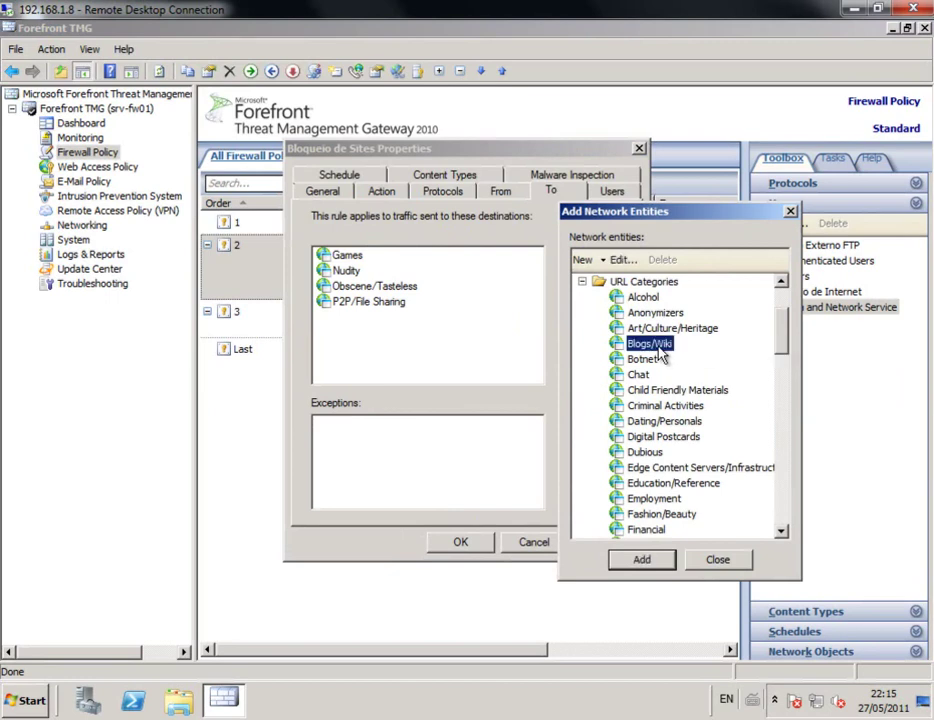
pyautogui.moveTo(784, 345); pyautogui.dragTo(794, 458)
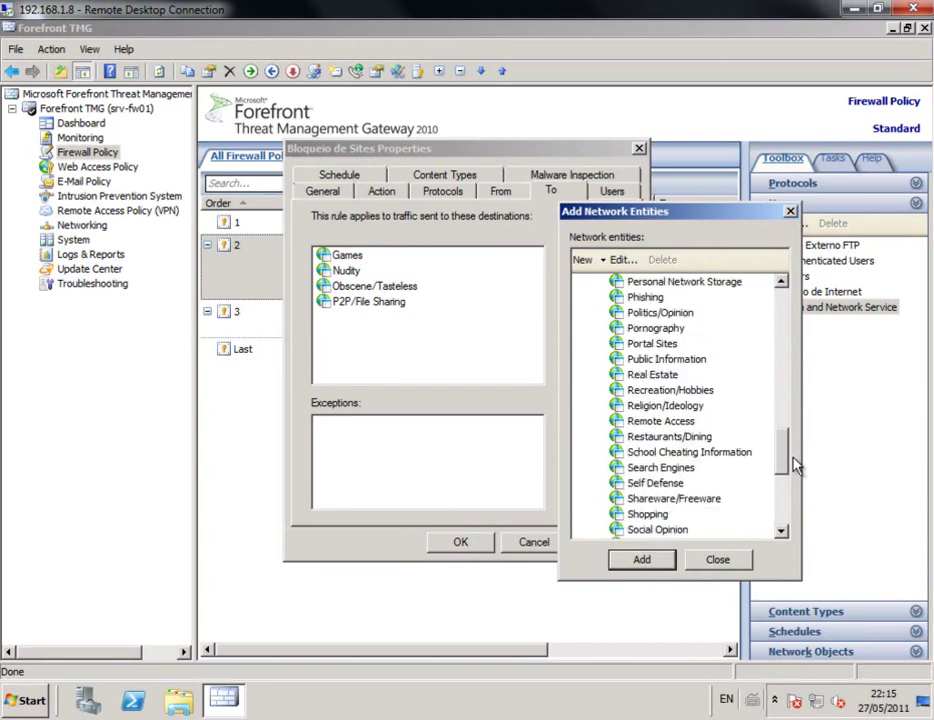
pyautogui.doubleClick(686, 474)
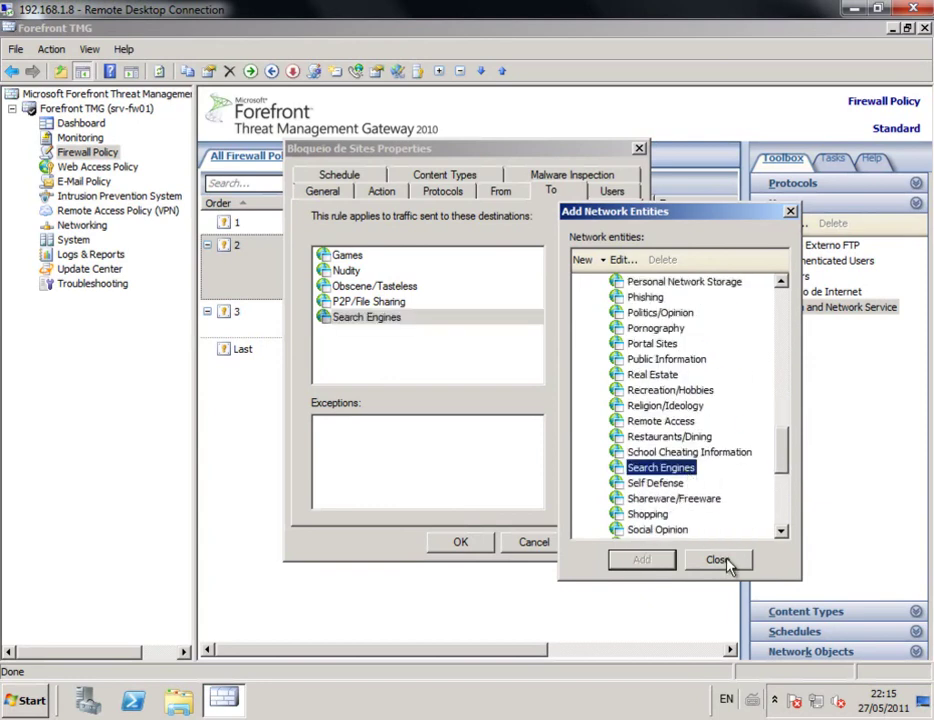
pyautogui.click(720, 559)
pyautogui.click(630, 543)
pyautogui.click(463, 546)
# Step: Apply the pending firewall policy changes without a change description and dismiss the save confirmation
pyautogui.click(265, 161)
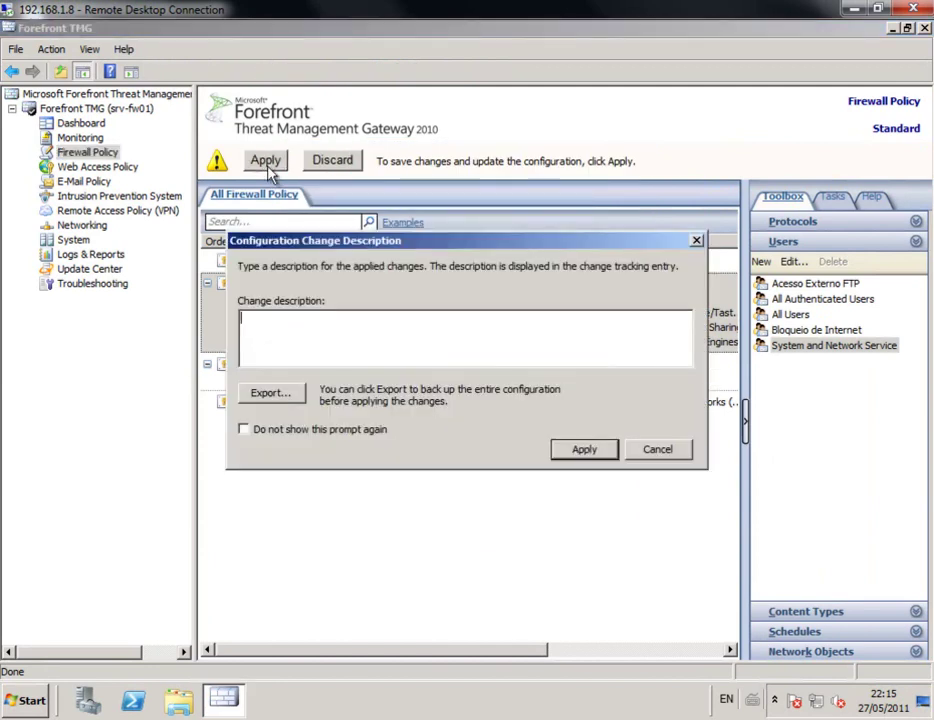
pyautogui.click(580, 451)
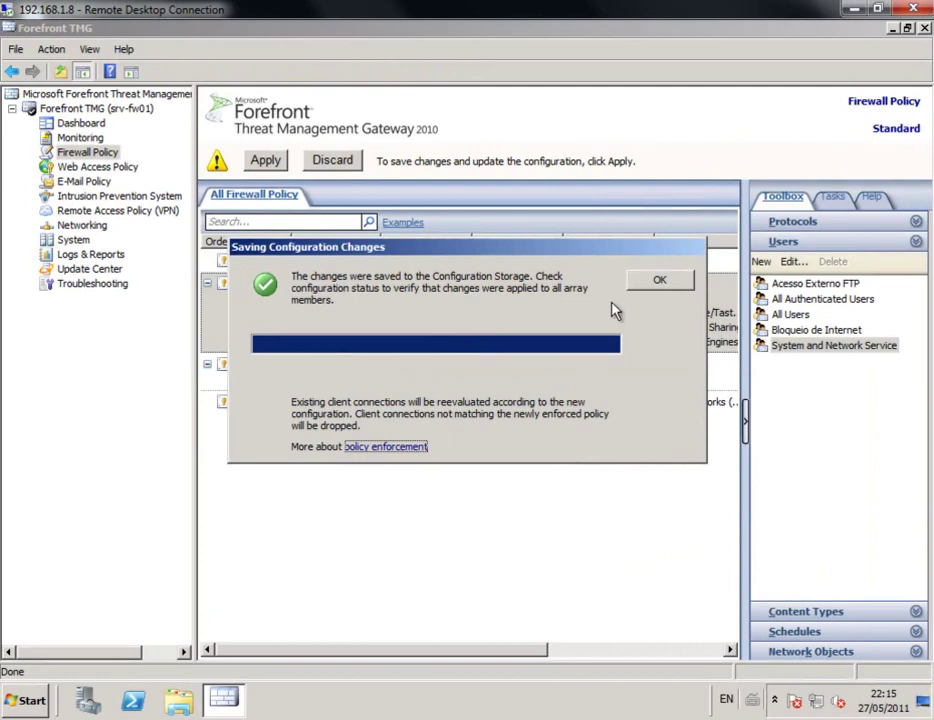
pyautogui.click(659, 279)
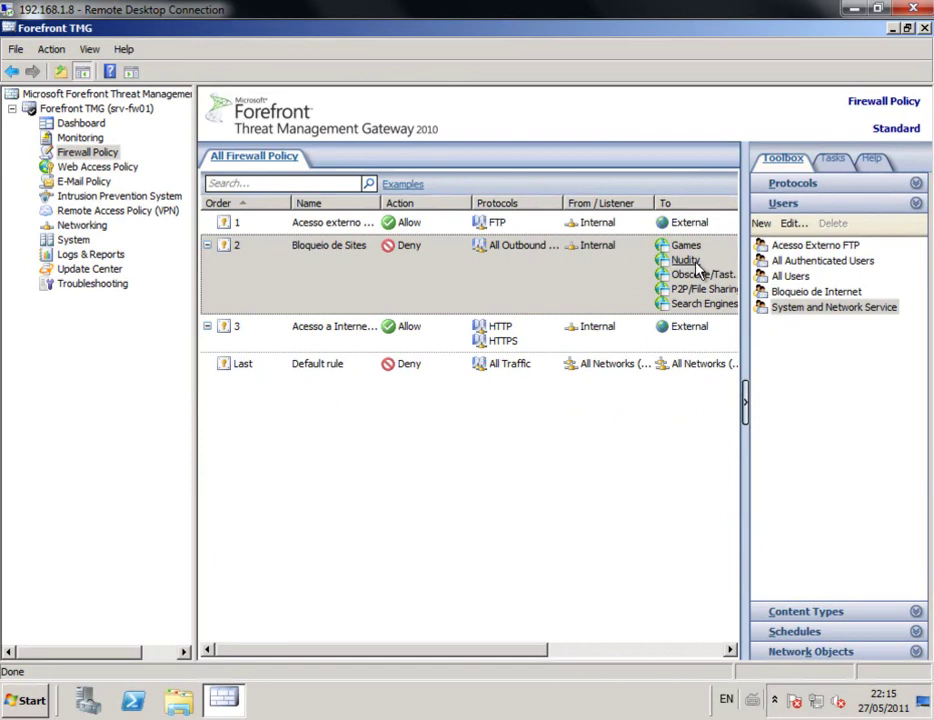
# Step: View the properties of the Search Engines category in the Bloqueio de Sites rule and close them without changes
pyautogui.click(572, 272)
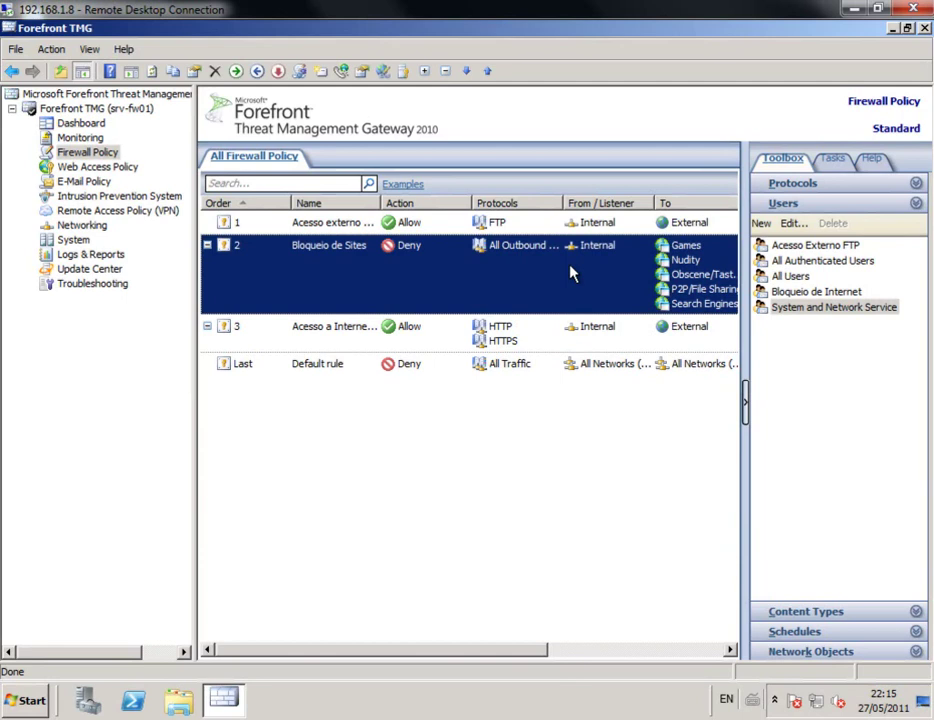
pyautogui.doubleClick(690, 304)
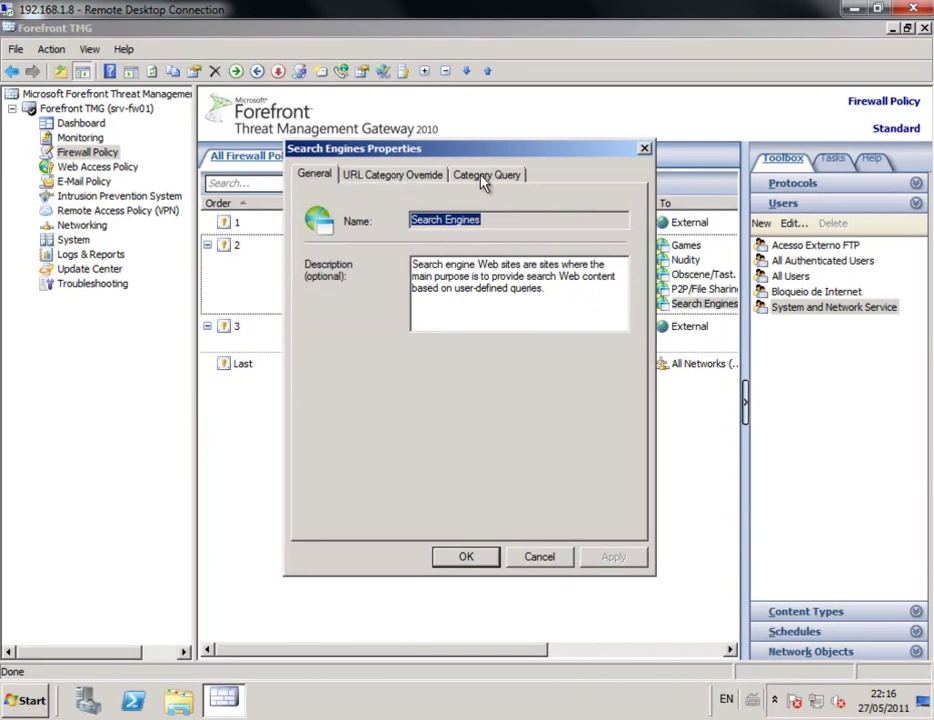
pyautogui.click(557, 561)
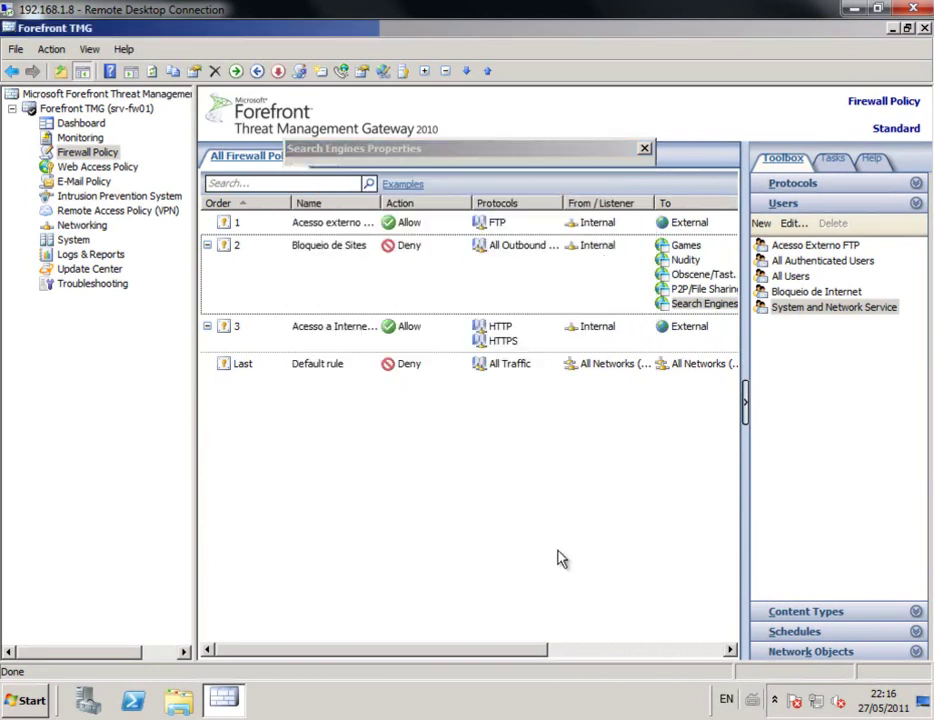
pyautogui.doubleClick(690, 290)
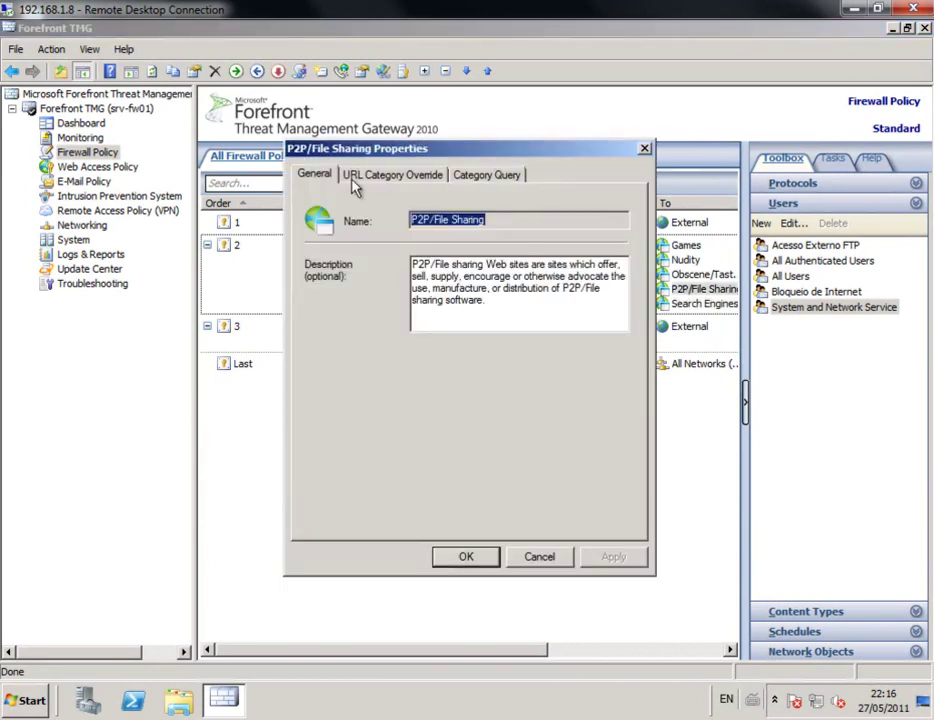
pyautogui.click(488, 176)
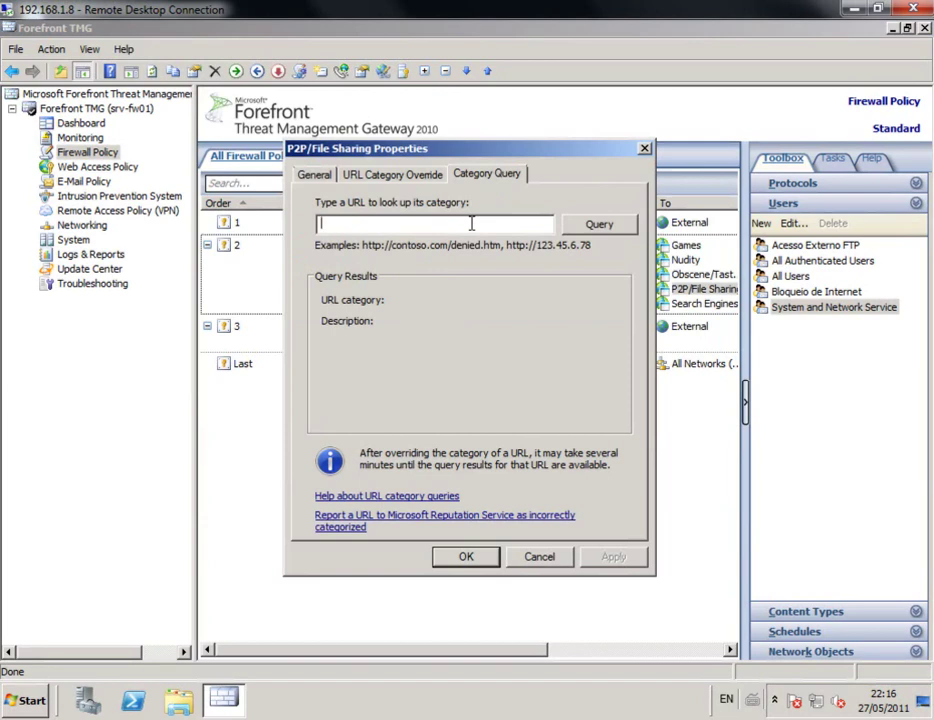
pyautogui.write('www.big')
pyautogui.press('BackSpace')
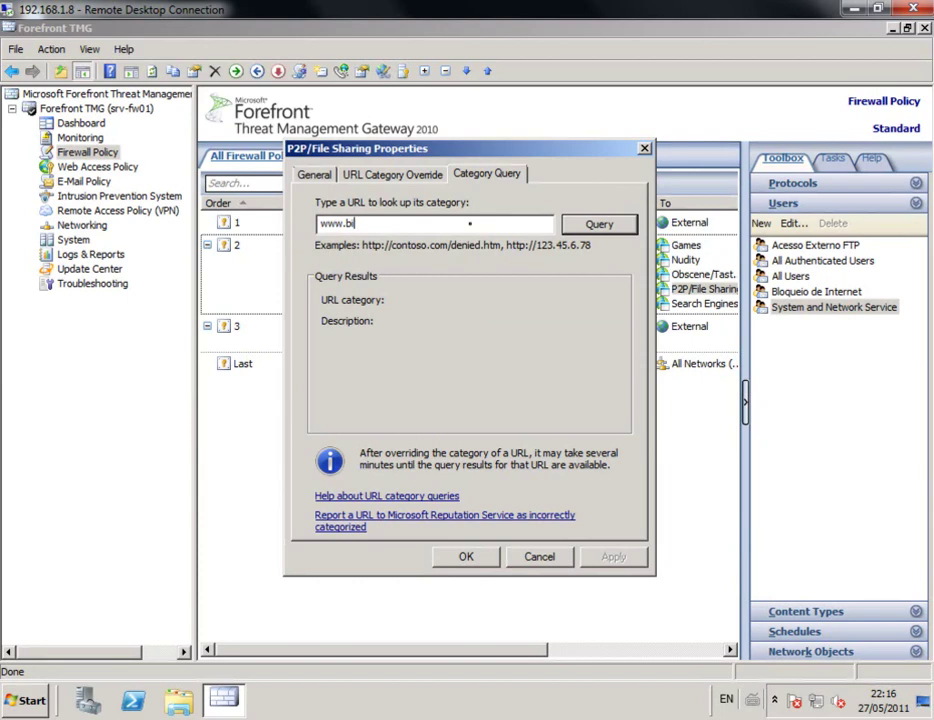
pyautogui.write('ng.com')
pyautogui.click(600, 222)
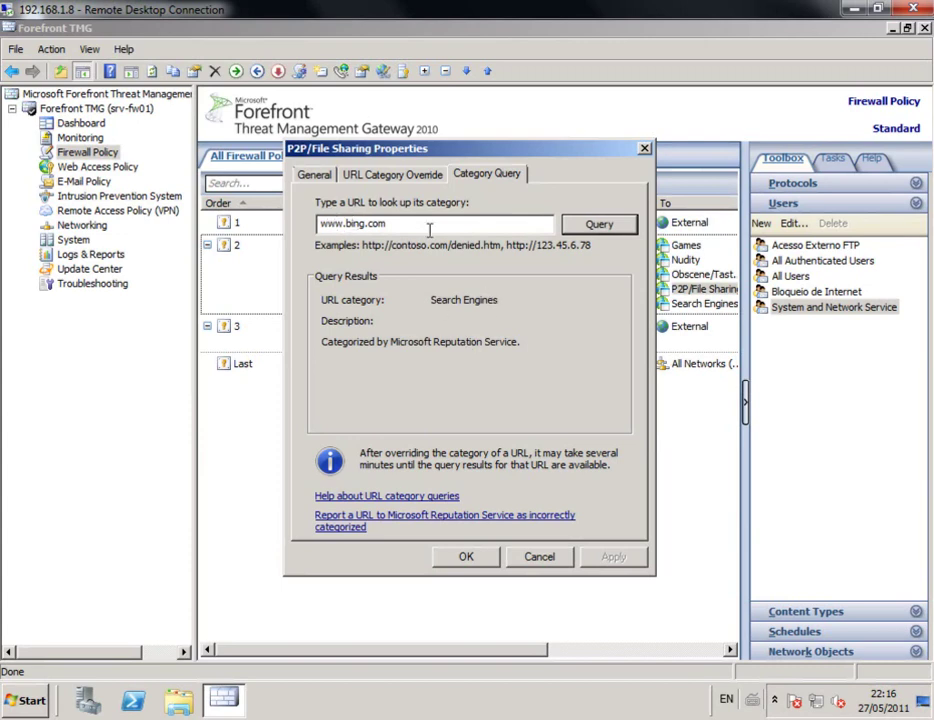
pyautogui.moveTo(417, 223); pyautogui.dragTo(237, 226)
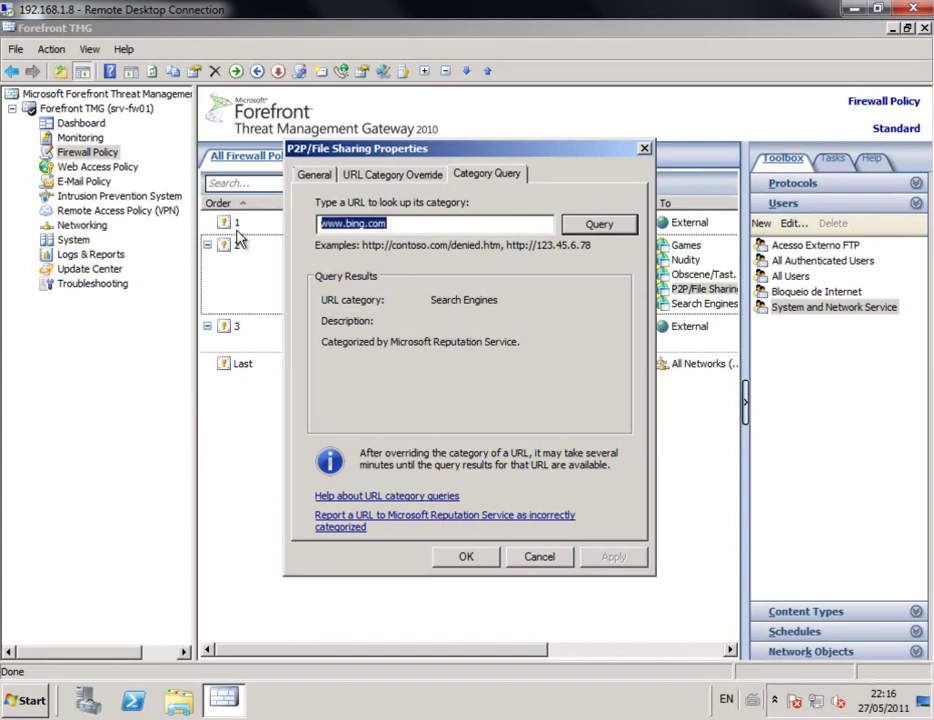
pyautogui.write('www.facebook.com')
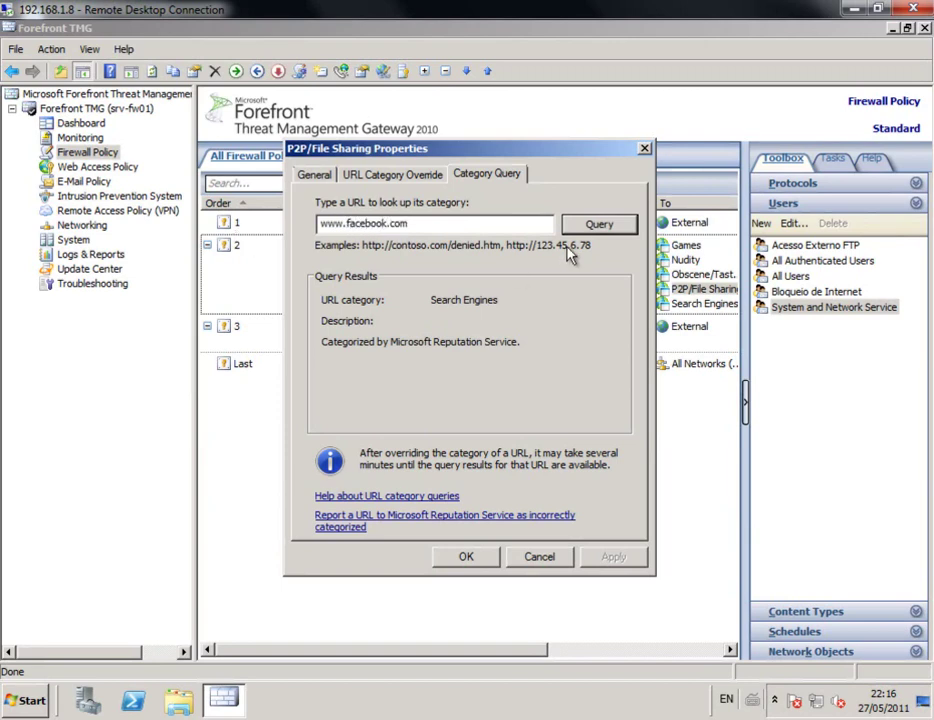
pyautogui.click(598, 225)
pyautogui.moveTo(465, 228); pyautogui.dragTo(258, 223)
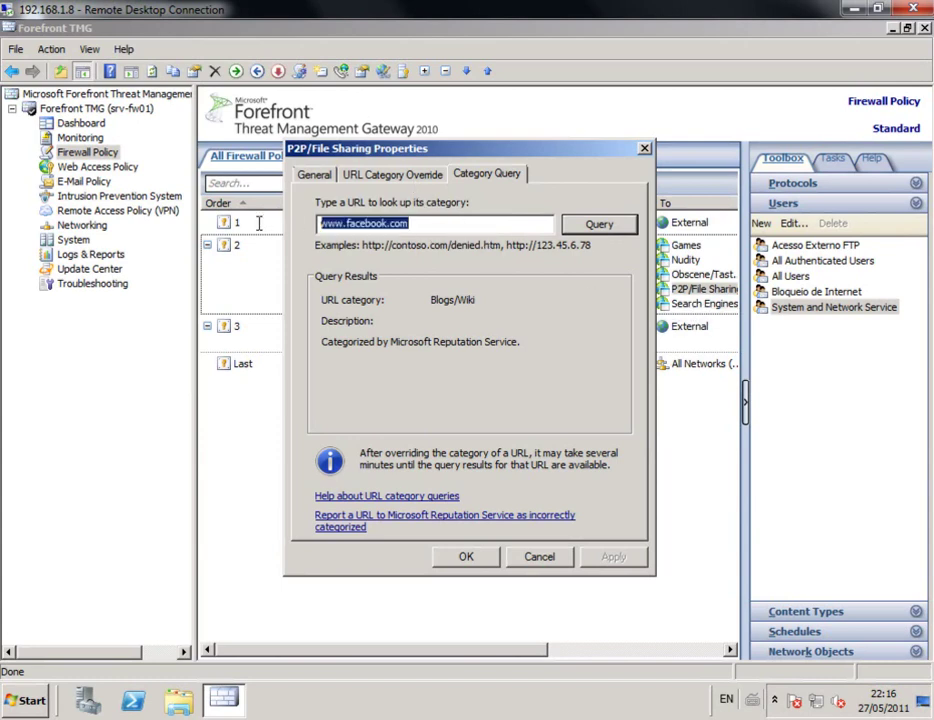
pyautogui.click(397, 177)
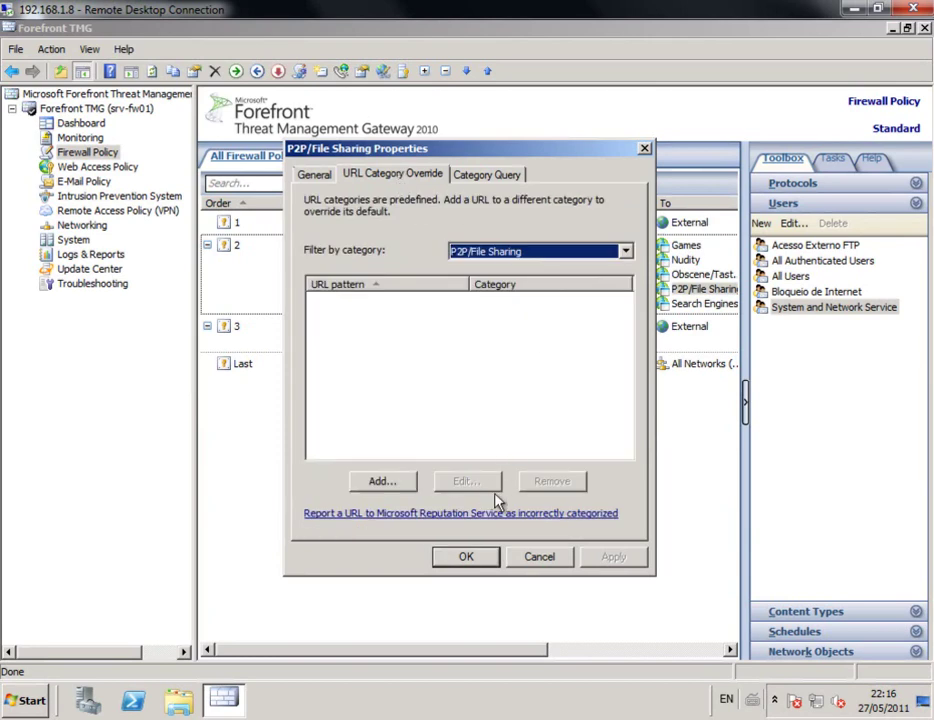
pyautogui.click(540, 557)
pyautogui.doubleClick(706, 305)
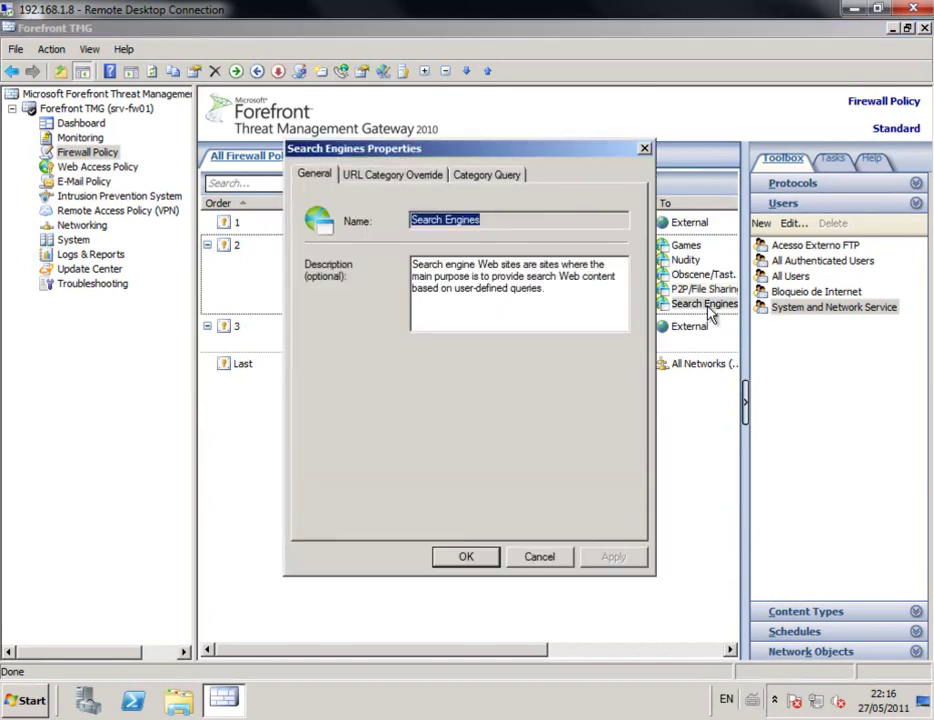
pyautogui.click(402, 176)
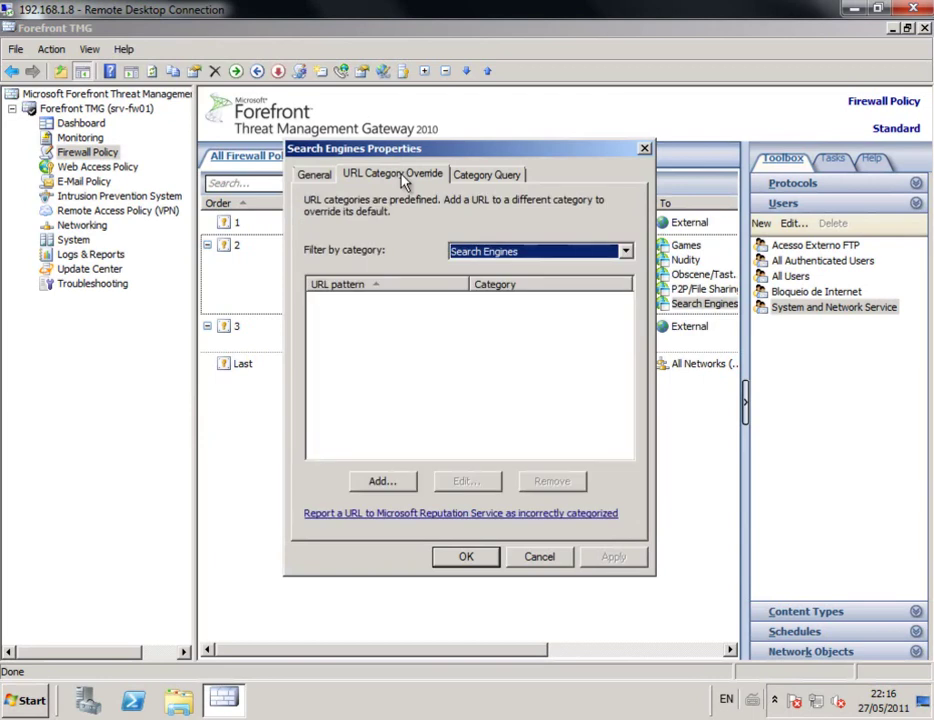
pyautogui.click(382, 482)
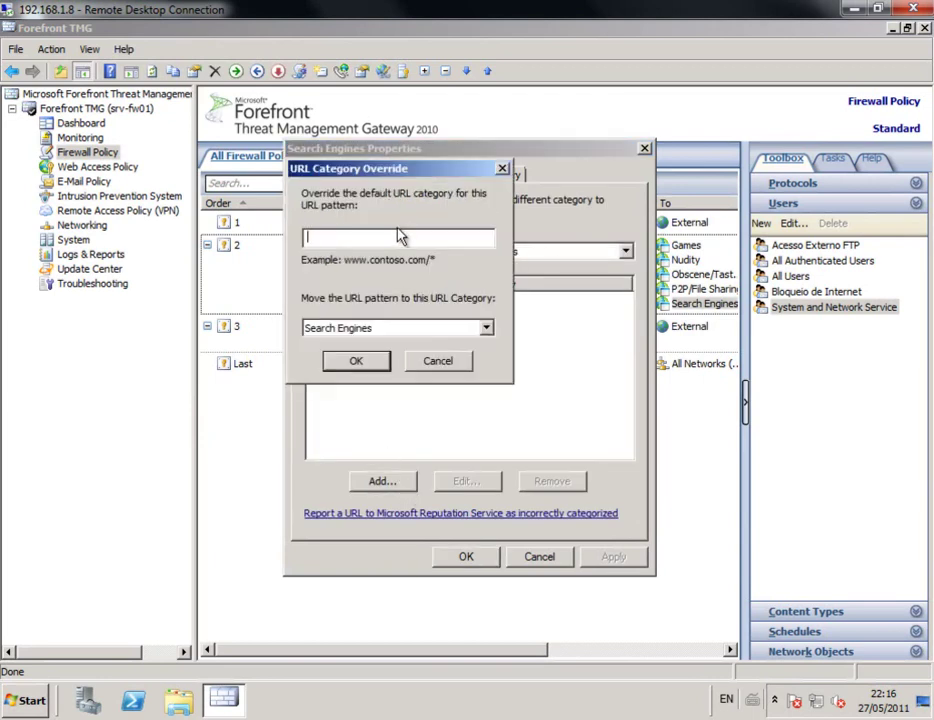
pyautogui.write('www.bing.com/*')
pyautogui.click(405, 330)
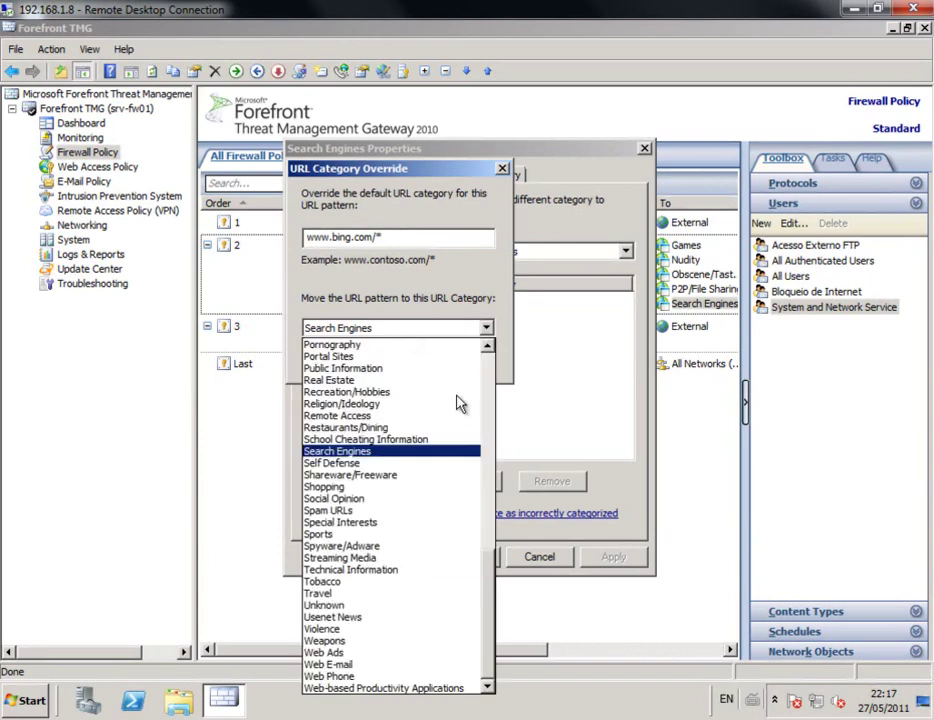
pyautogui.moveTo(490, 580); pyautogui.dragTo(488, 665)
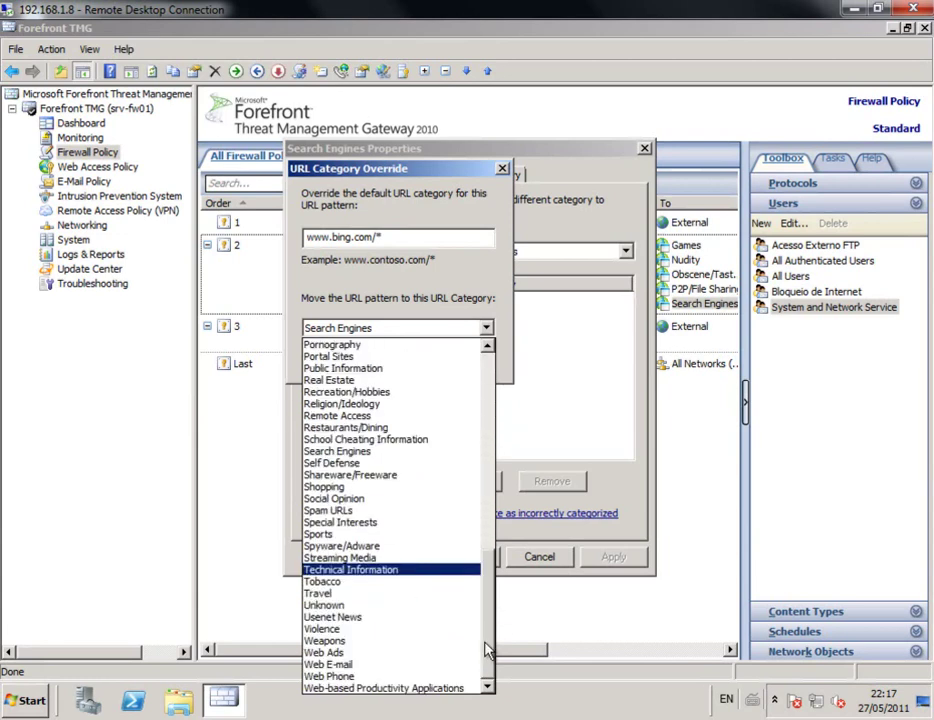
pyautogui.click(352, 611)
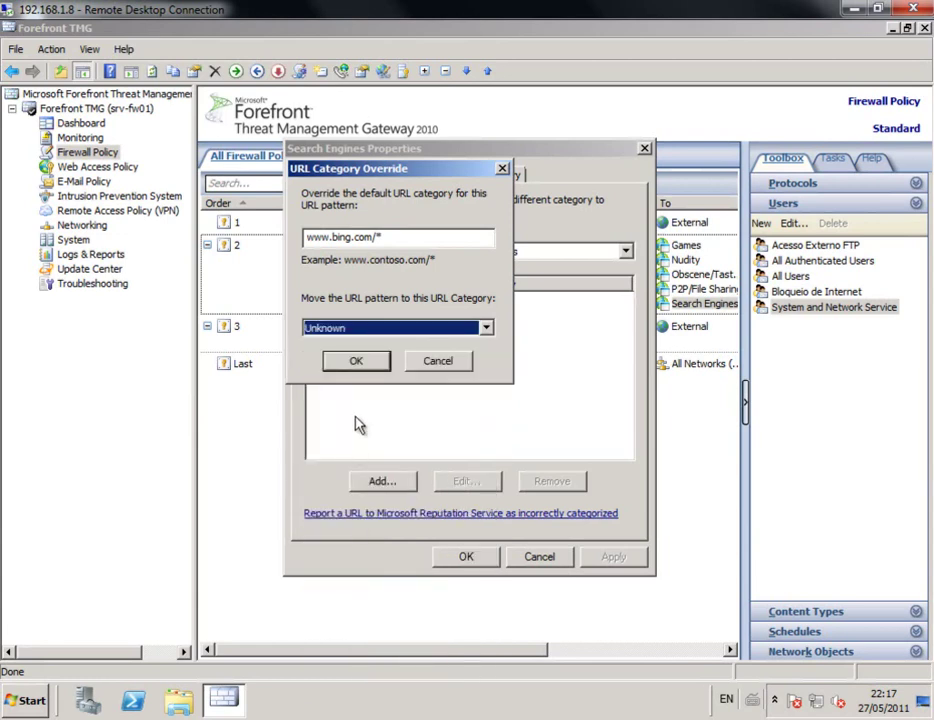
pyautogui.click(356, 364)
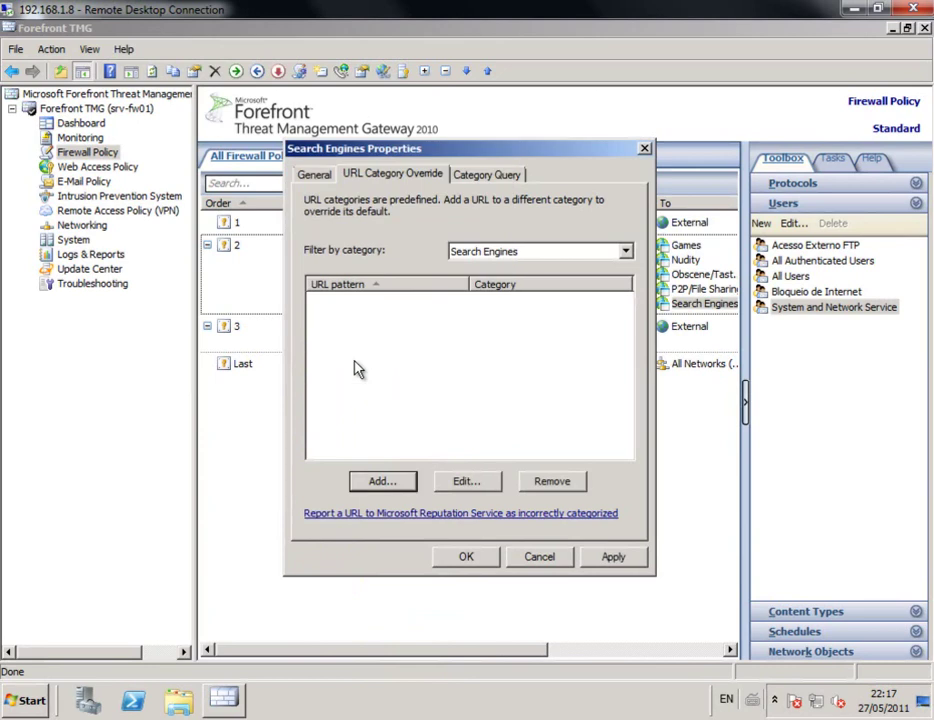
pyautogui.click(617, 556)
pyautogui.click(468, 557)
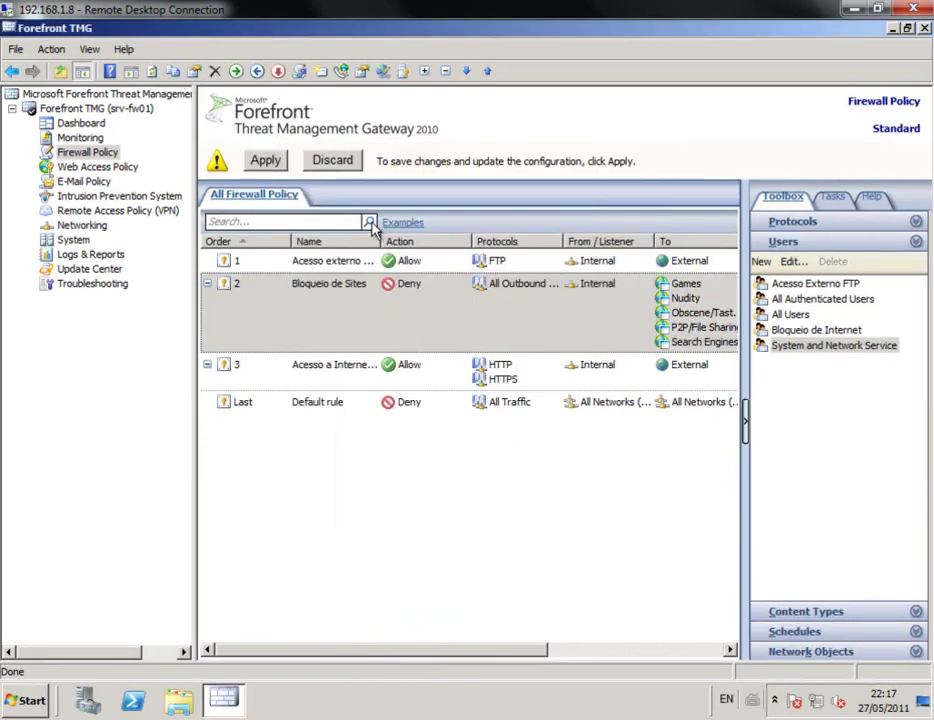
# Step: Save the URL category override to the firewall configuration and dismiss the save confirmation
pyautogui.click(266, 163)
pyautogui.click(594, 457)
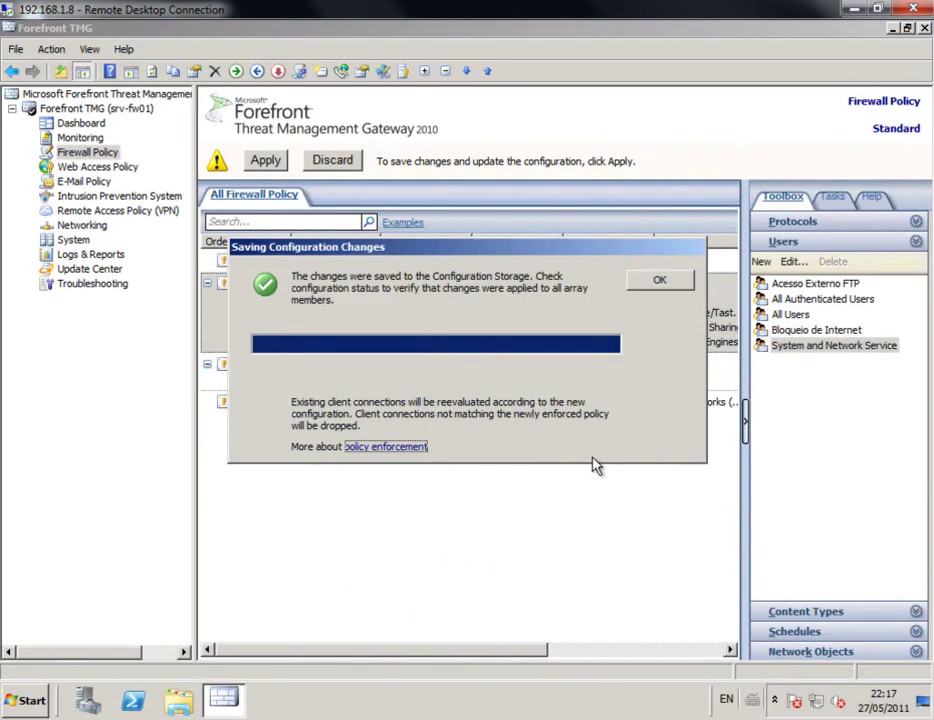
pyautogui.click(632, 283)
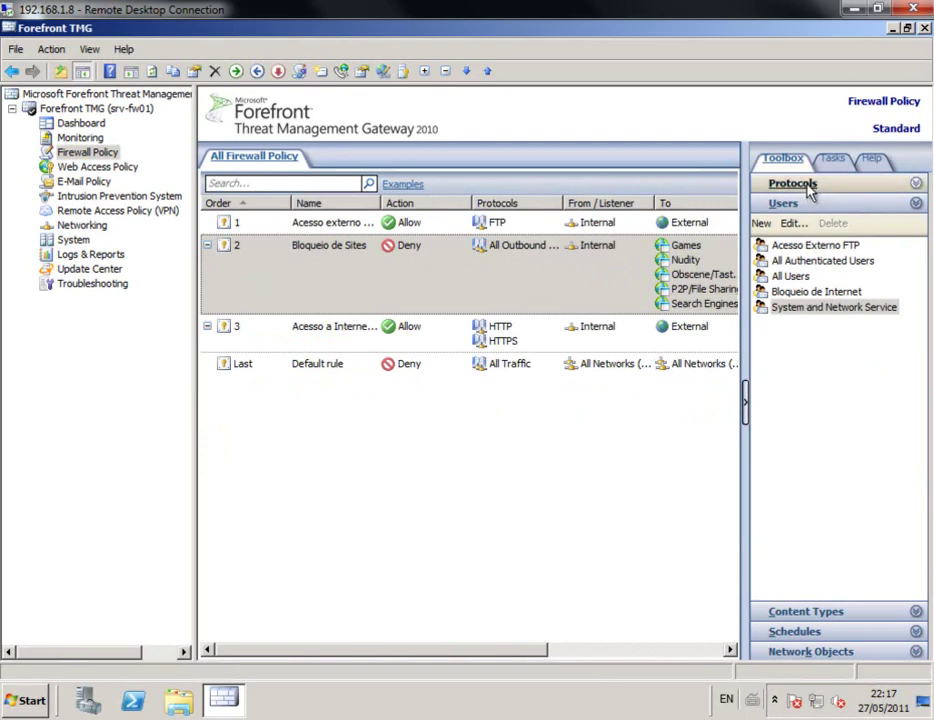
# Step: Browse the predefined URL categories among the network objects, including Blogs/Wiki, Botnet, Chat and Criminal Activities
pyautogui.click(810, 651)
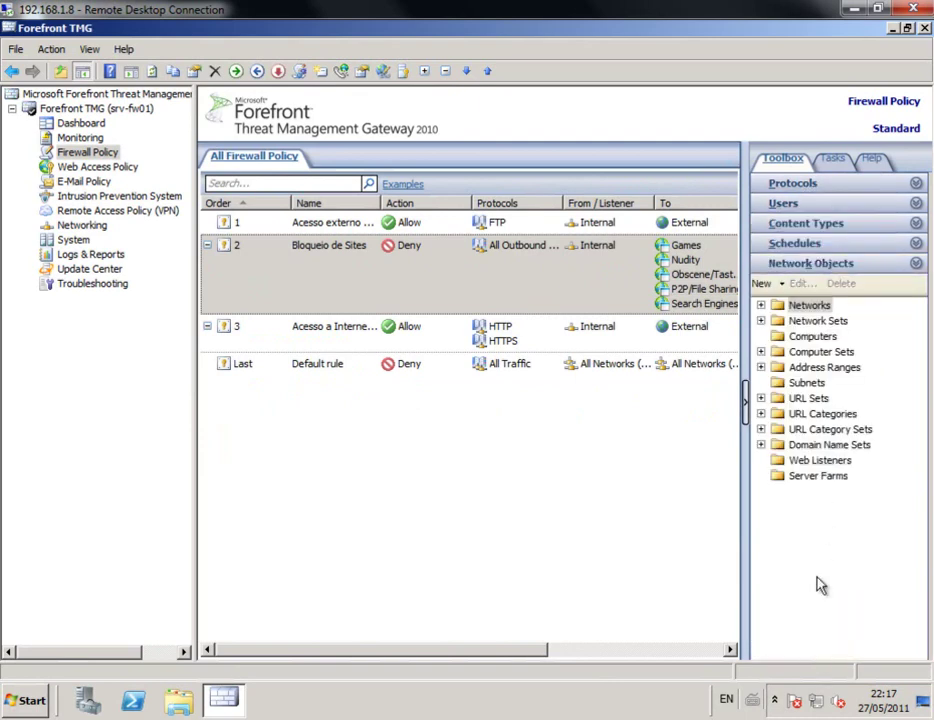
pyautogui.click(761, 414)
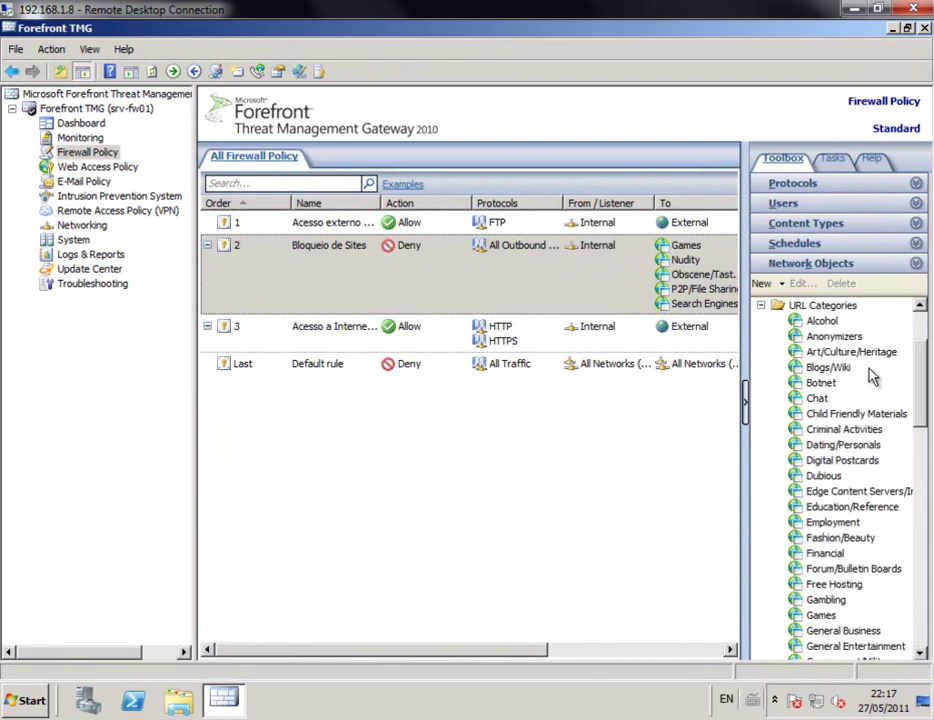
pyautogui.click(823, 370)
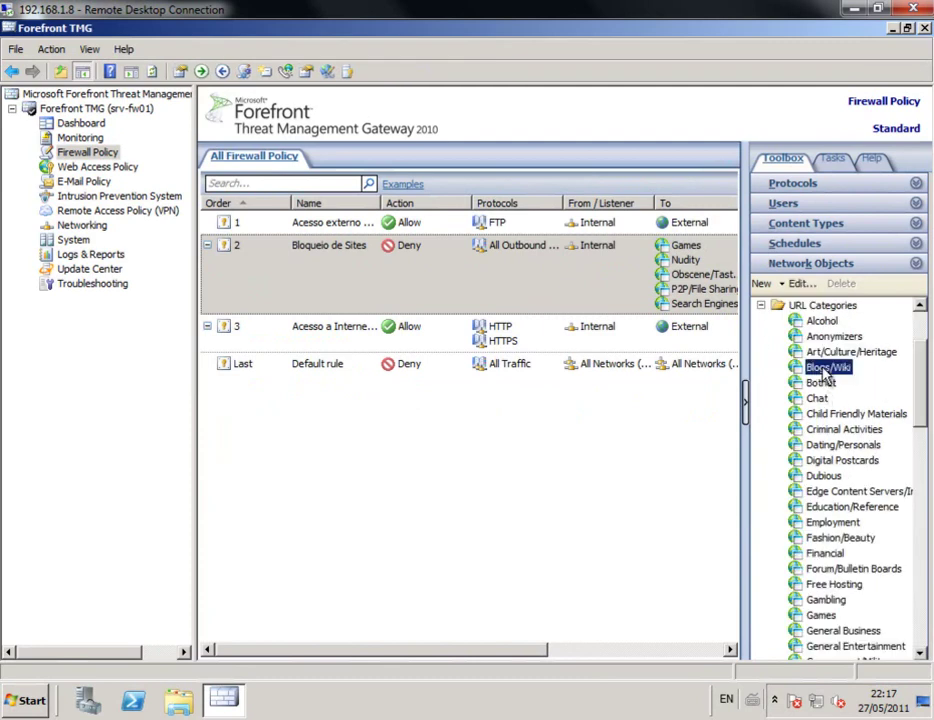
pyautogui.click(828, 383)
pyautogui.click(818, 398)
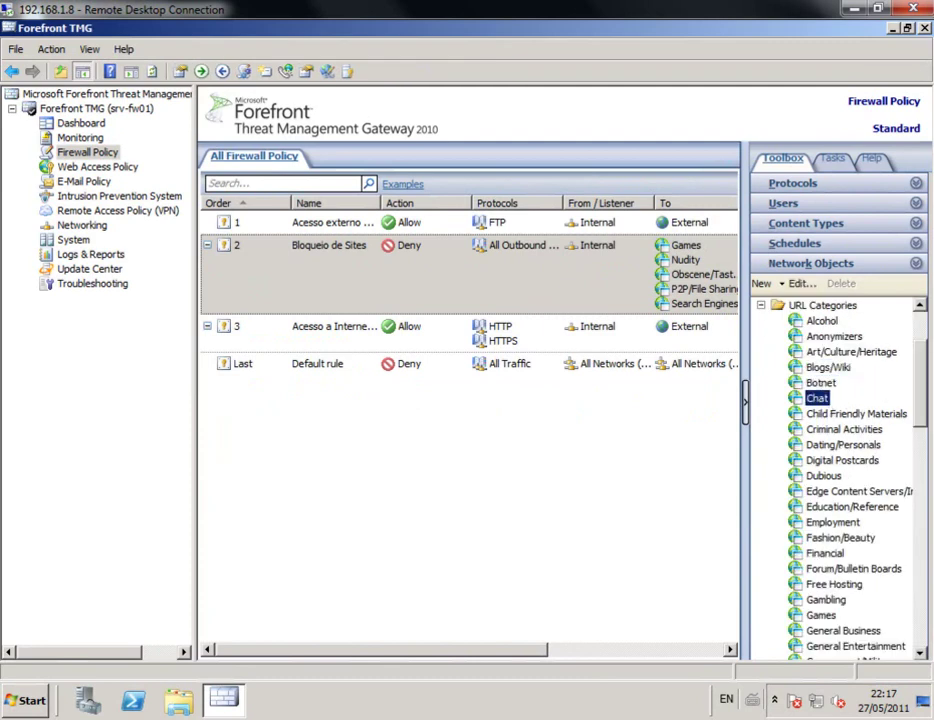
pyautogui.click(870, 433)
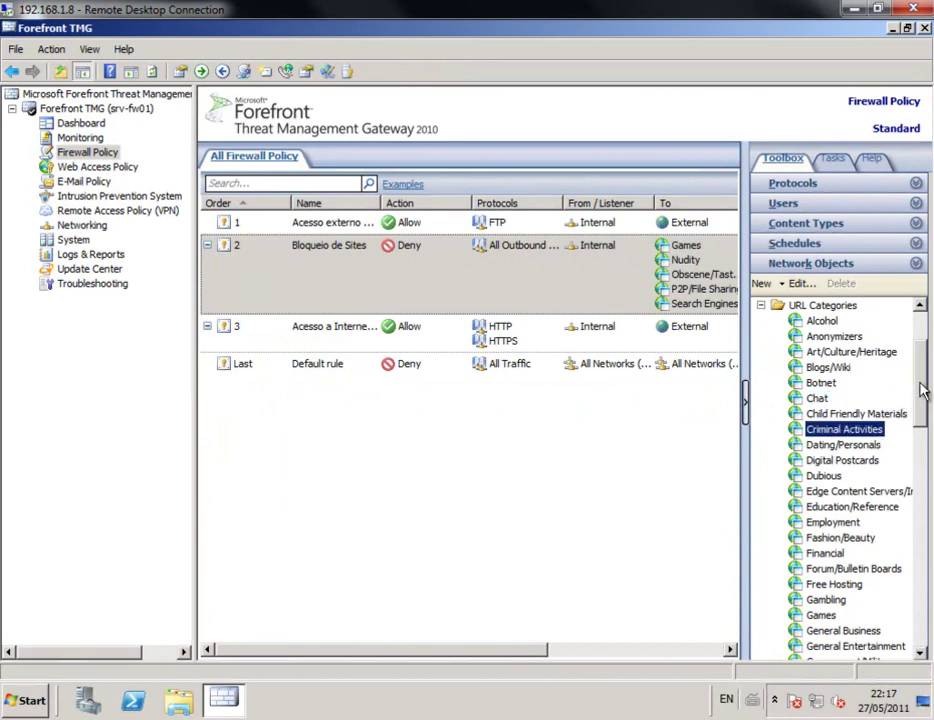
pyautogui.moveTo(923, 390); pyautogui.dragTo(918, 441)
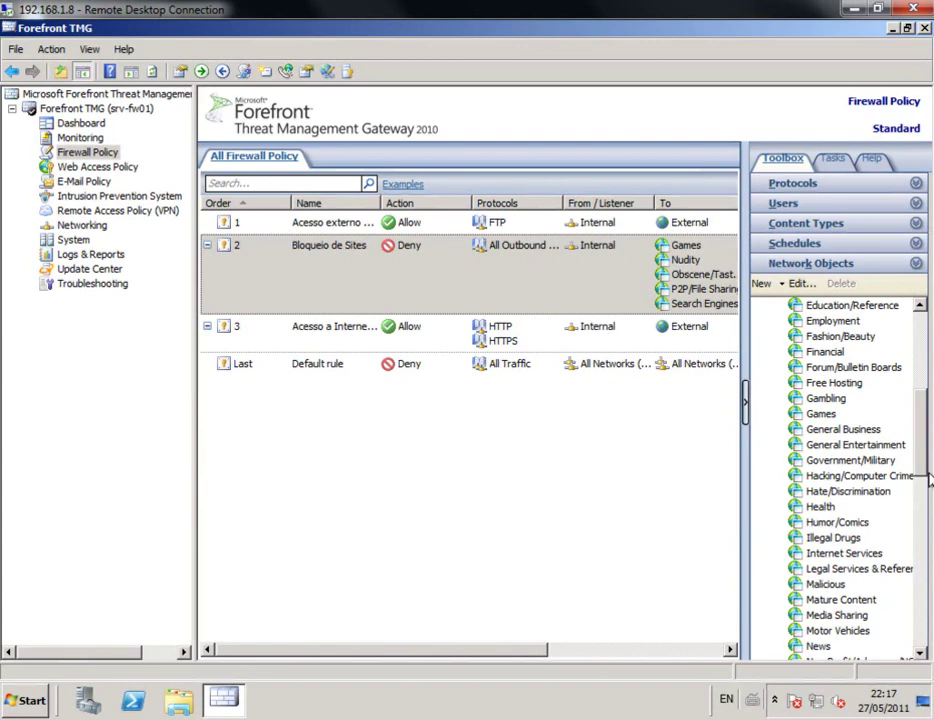
# Step: Compare the rules in Firewall Policy with those in Web Access Policy and check the configuration options available for Web Access Policy
pyautogui.click(90, 168)
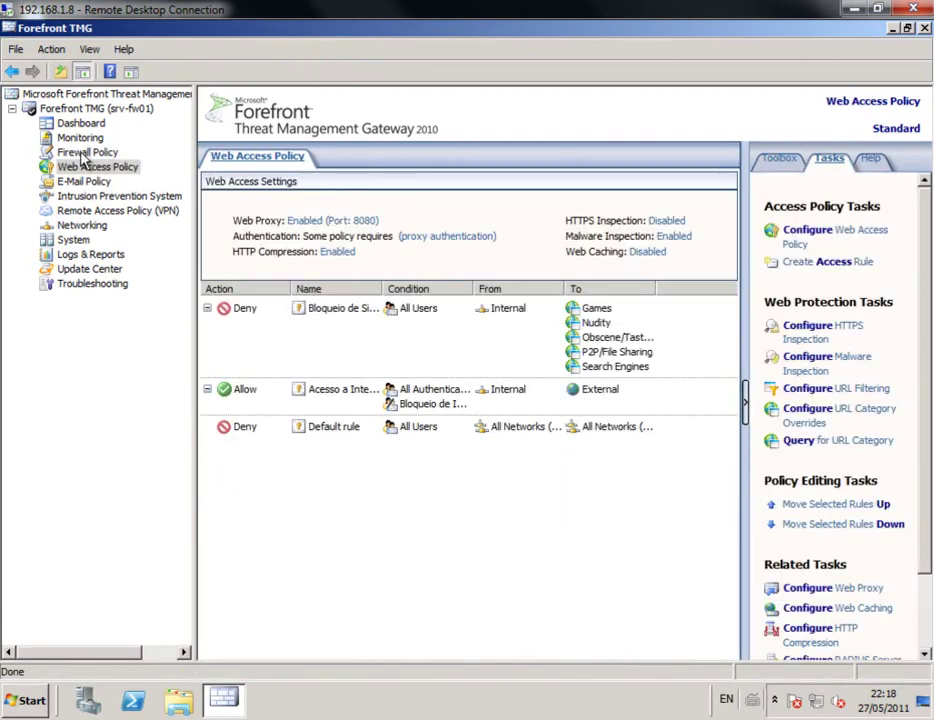
pyautogui.click(77, 152)
pyautogui.click(524, 278)
pyautogui.click(521, 329)
pyautogui.click(515, 302)
pyautogui.click(528, 336)
pyautogui.click(511, 280)
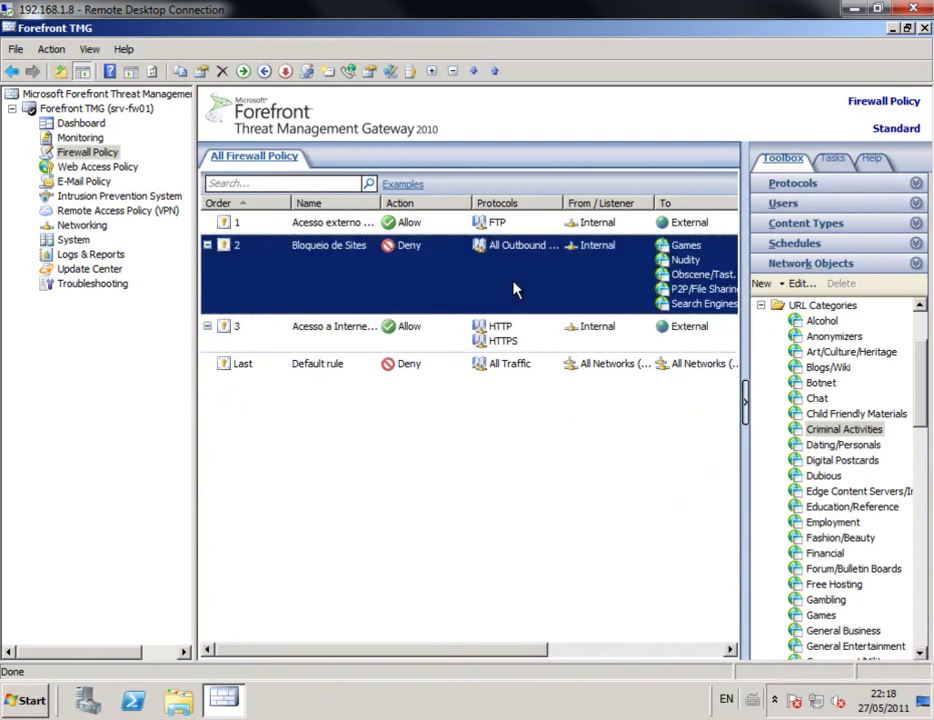
pyautogui.click(525, 338)
pyautogui.click(112, 171)
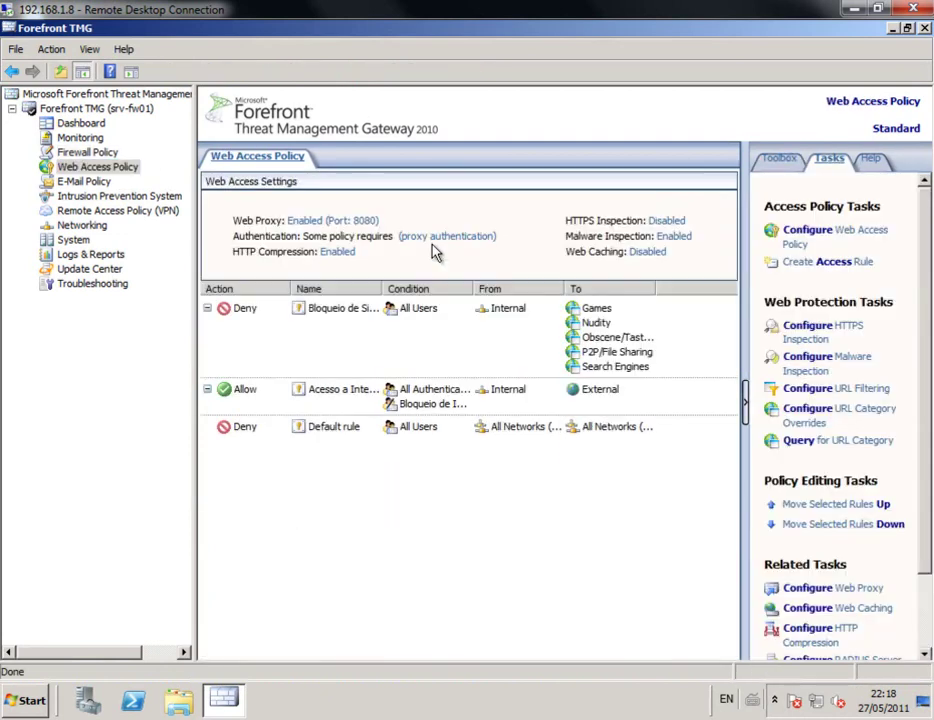
pyautogui.rightClick(112, 173)
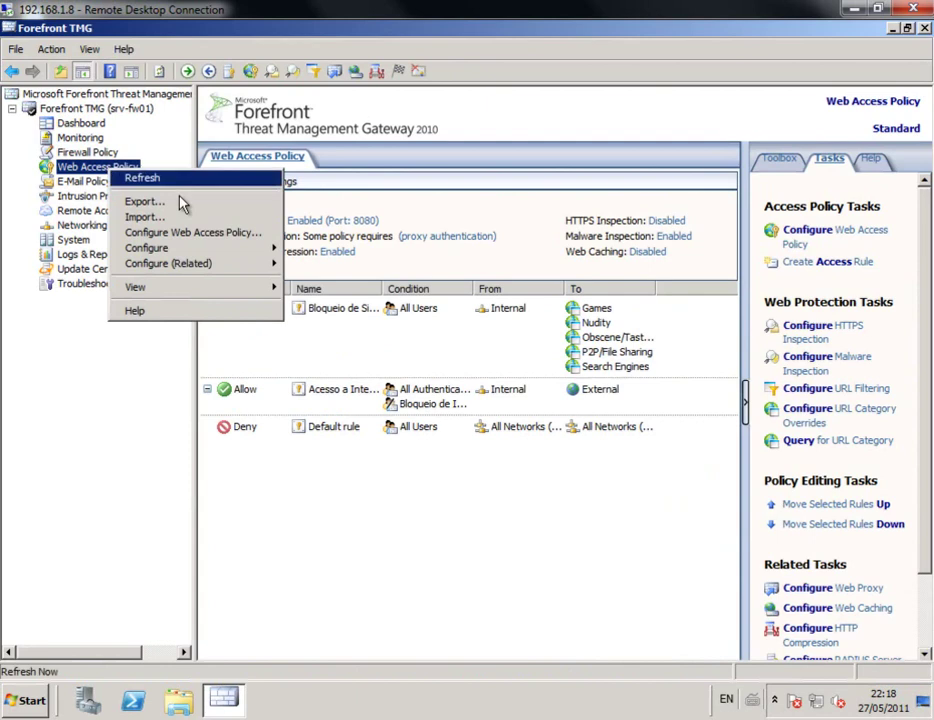
pyautogui.moveTo(230, 252)
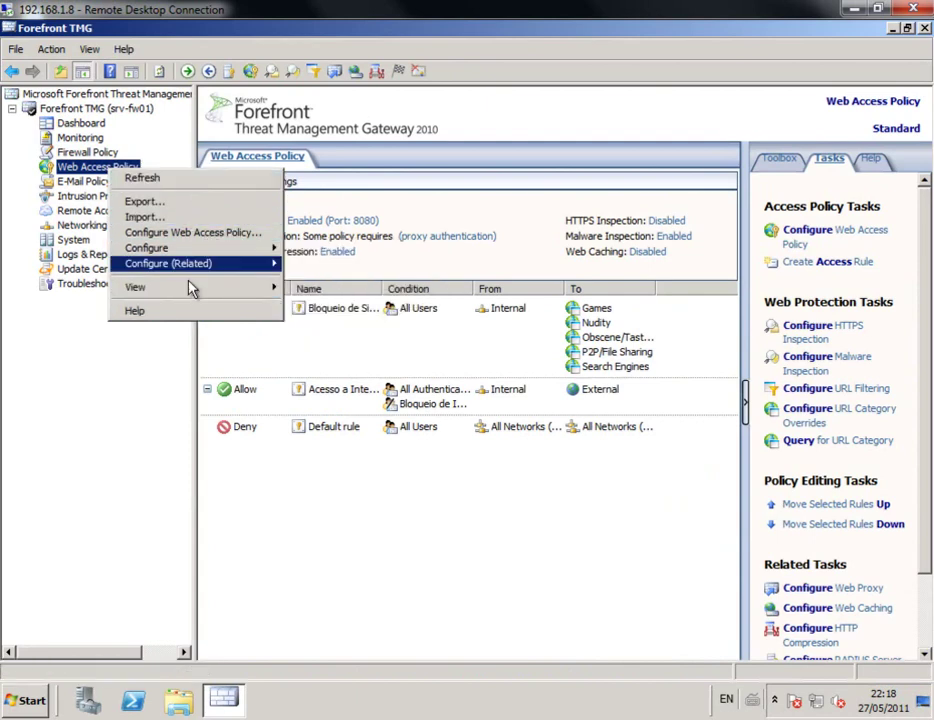
pyautogui.click(97, 155)
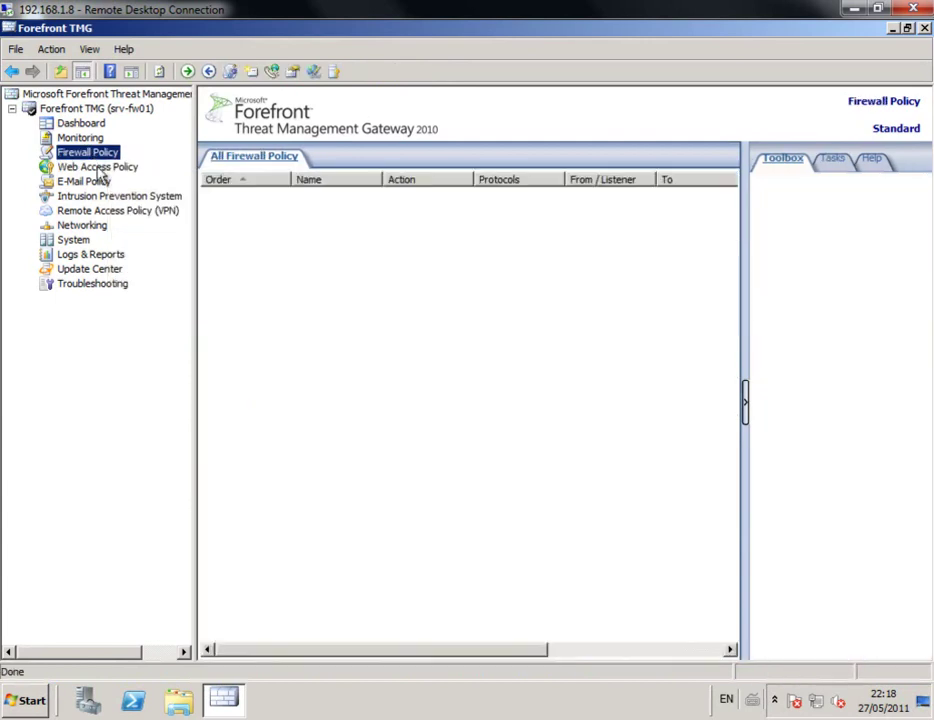
pyautogui.click(97, 167)
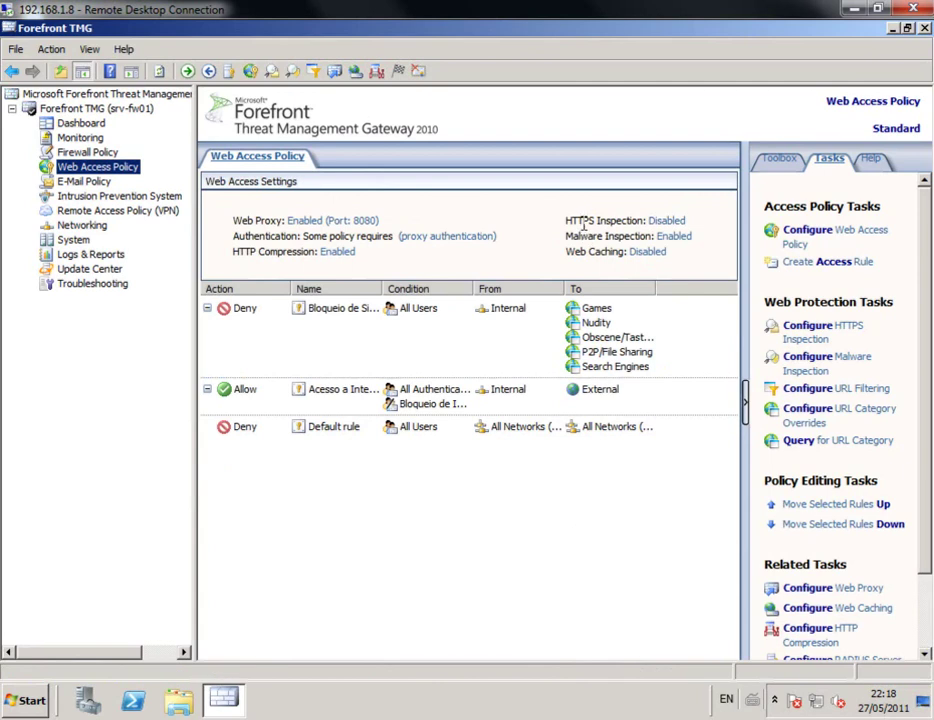
# Step: Enable HTTPS inspection with traffic inspection and site certificate validation, and look at the certificate generation options without generating one
pyautogui.click(668, 224)
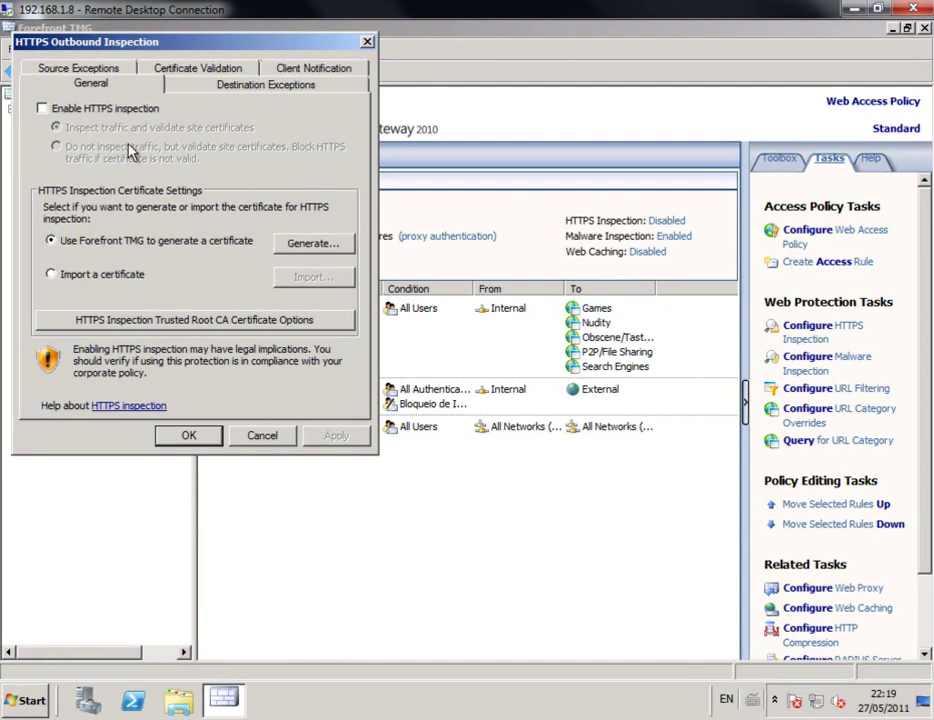
pyautogui.click(100, 112)
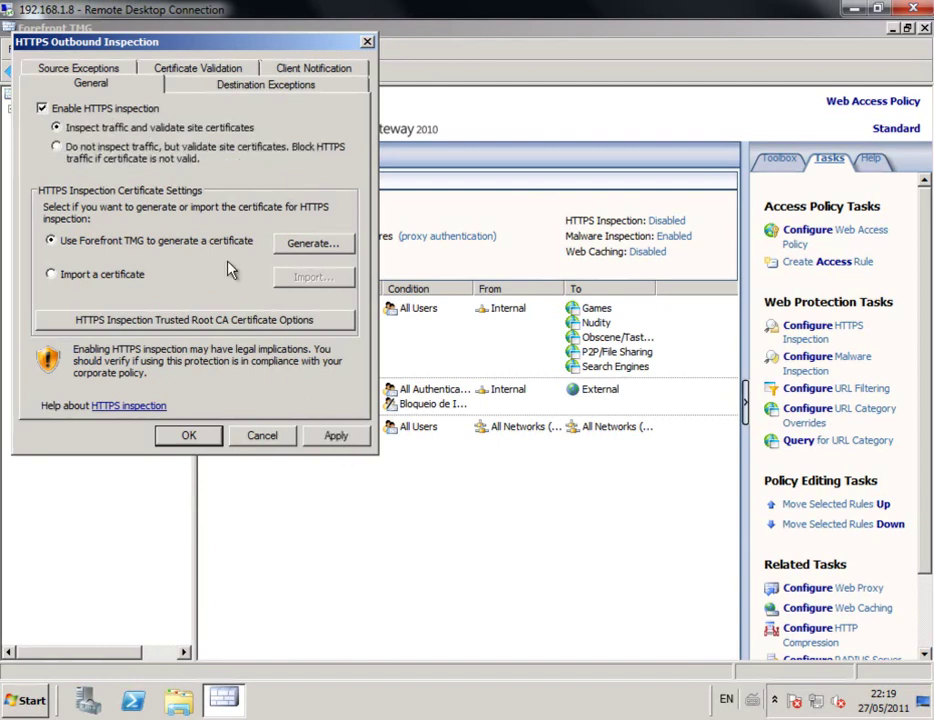
pyautogui.click(314, 244)
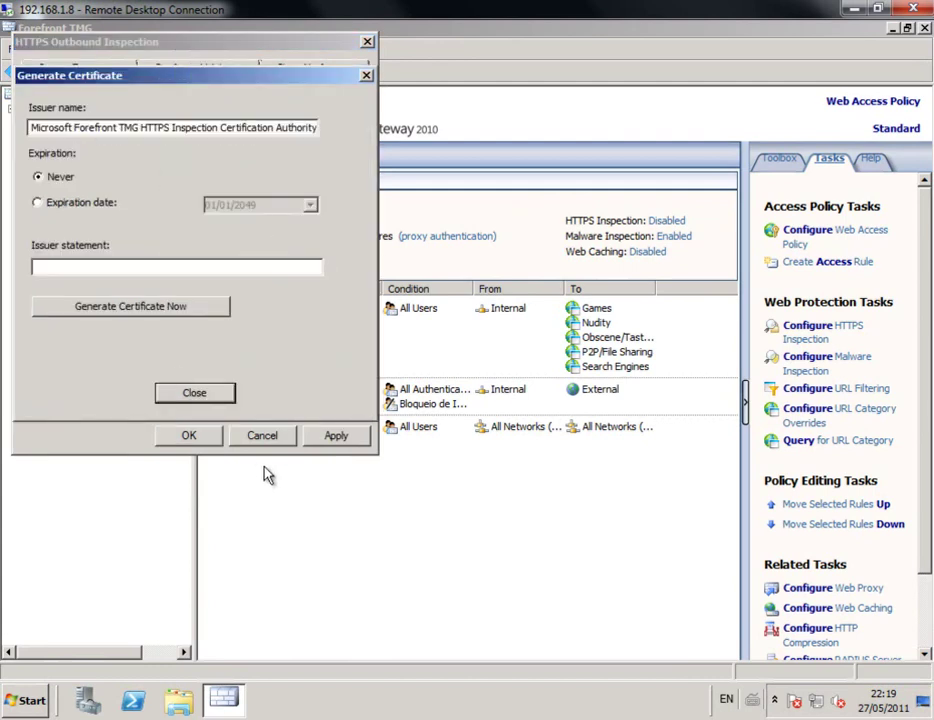
pyautogui.click(229, 401)
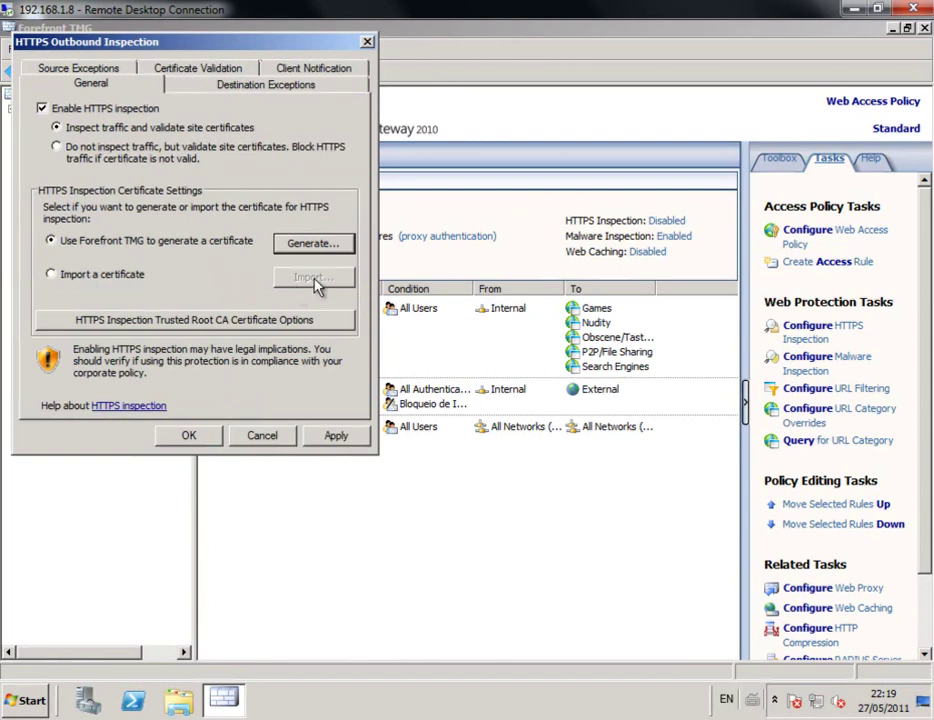
# Step: Check the destination exceptions for HTTPS inspection and turn on notifying users that their HTTPS traffic is being inspected
pyautogui.click(242, 85)
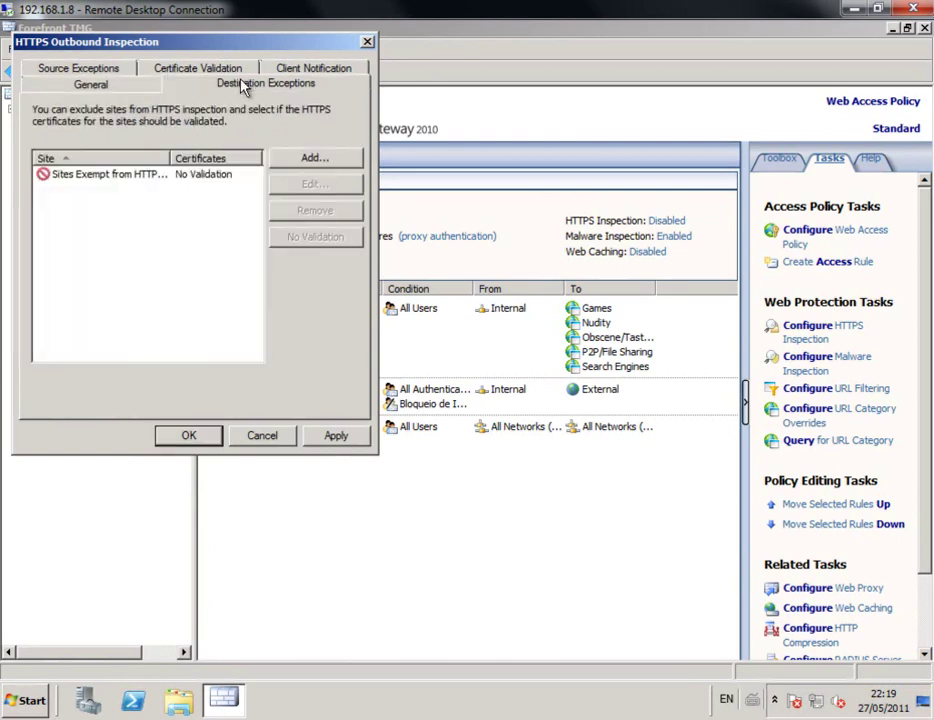
pyautogui.click(113, 179)
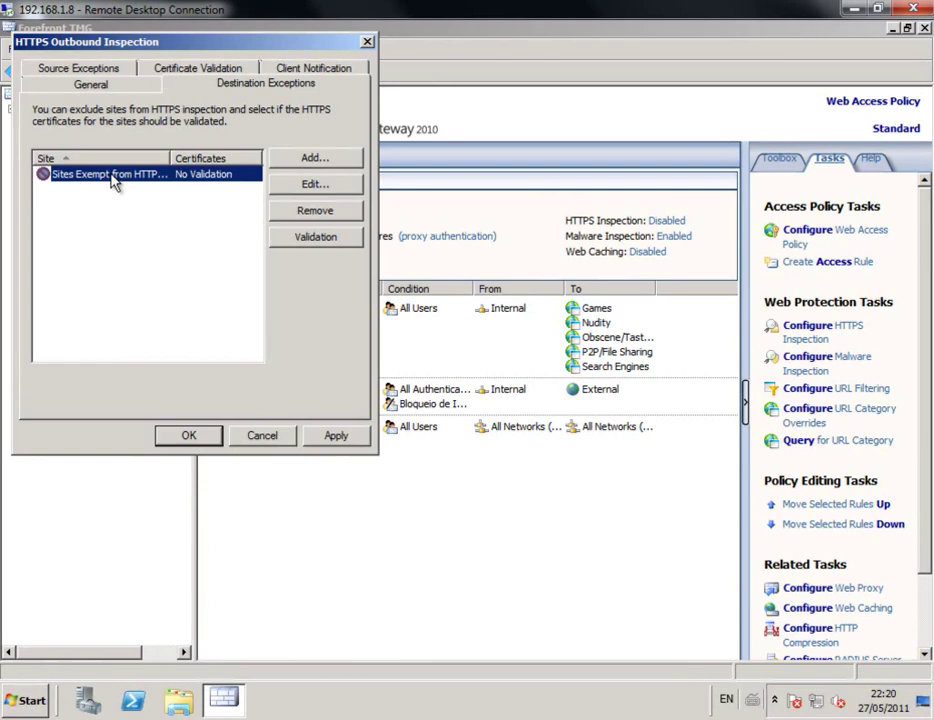
pyautogui.click(314, 69)
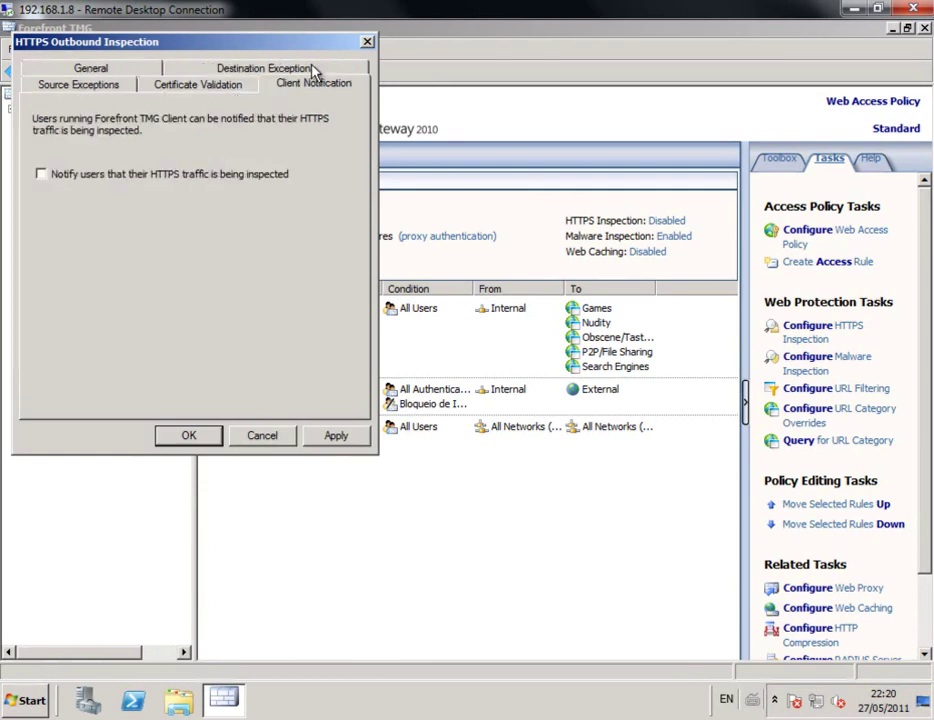
pyautogui.click(153, 174)
# Step: Review the certificate validation policy and the source exceptions of HTTPS outbound inspection
pyautogui.click(213, 88)
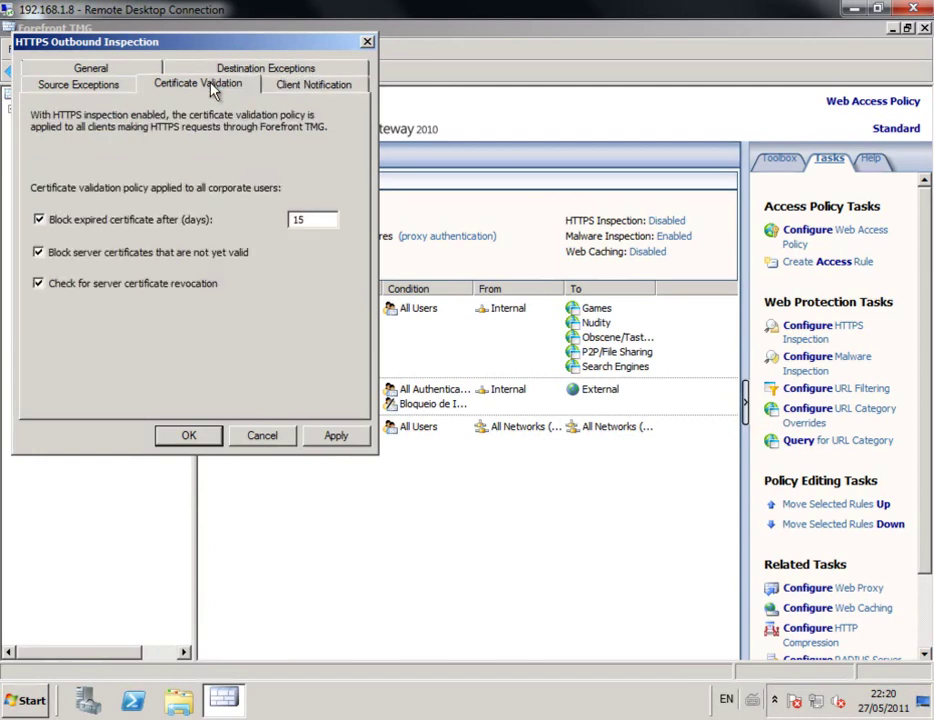
pyautogui.click(105, 87)
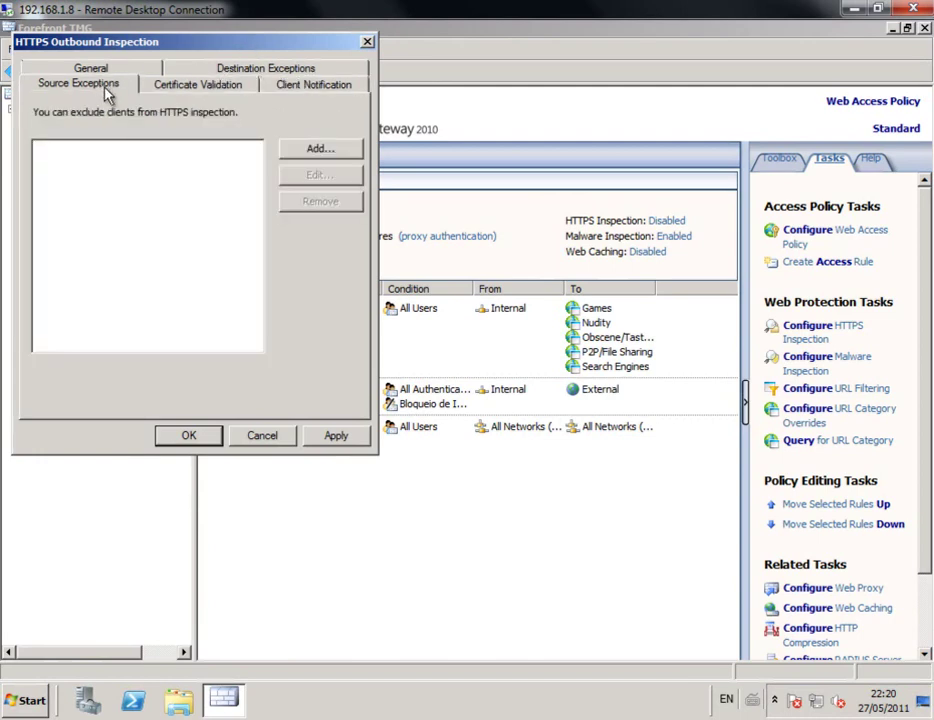
pyautogui.click(201, 86)
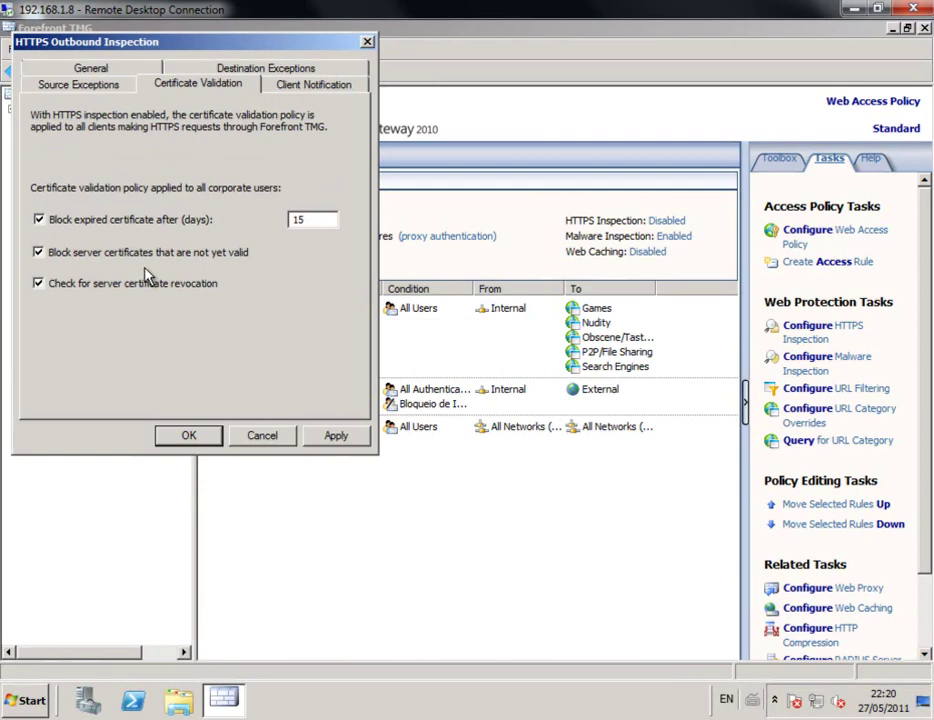
# Step: Try to save the HTTPS inspection settings without providing a server certificate
pyautogui.click(208, 440)
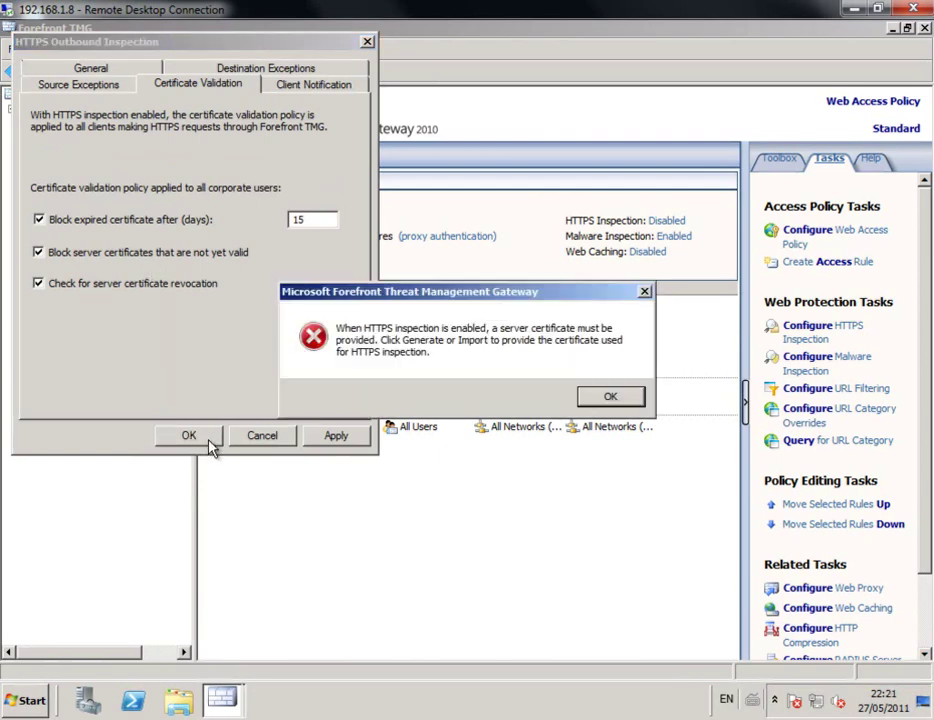
pyautogui.click(626, 397)
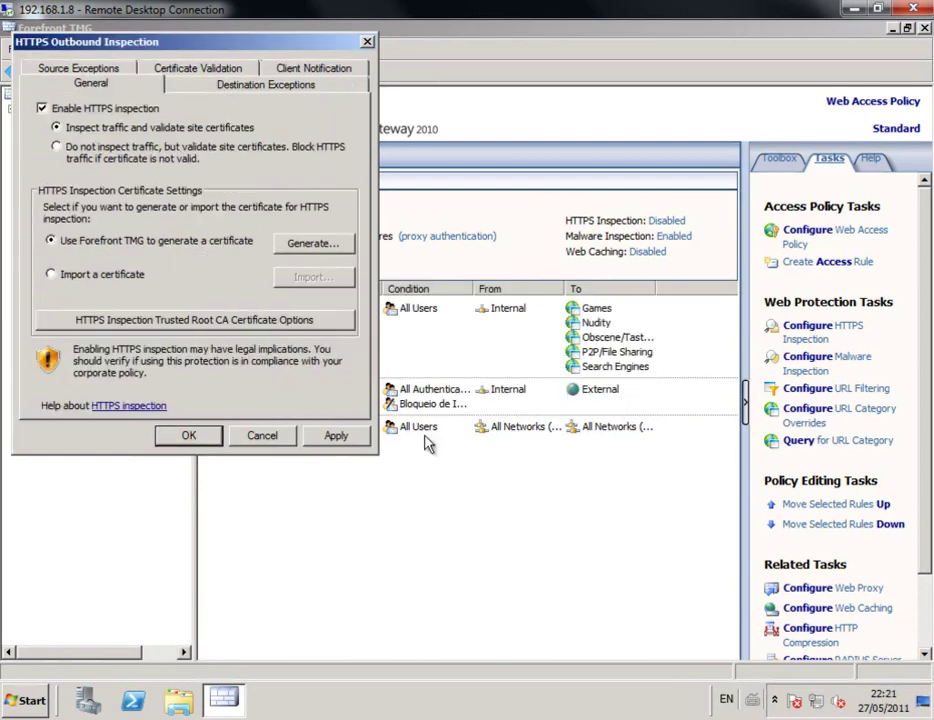
pyautogui.click(192, 435)
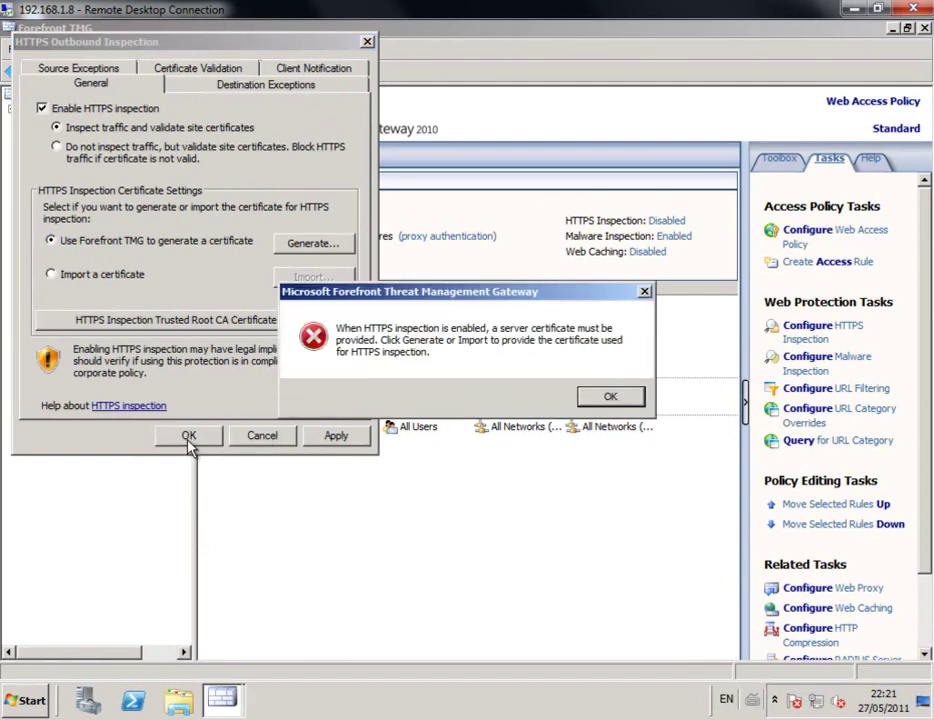
pyautogui.click(614, 401)
# Step: Generate a never-expiring HTTPS inspection certificate with the default issuer name and confirm the HTTPS inspection settings
pyautogui.click(332, 244)
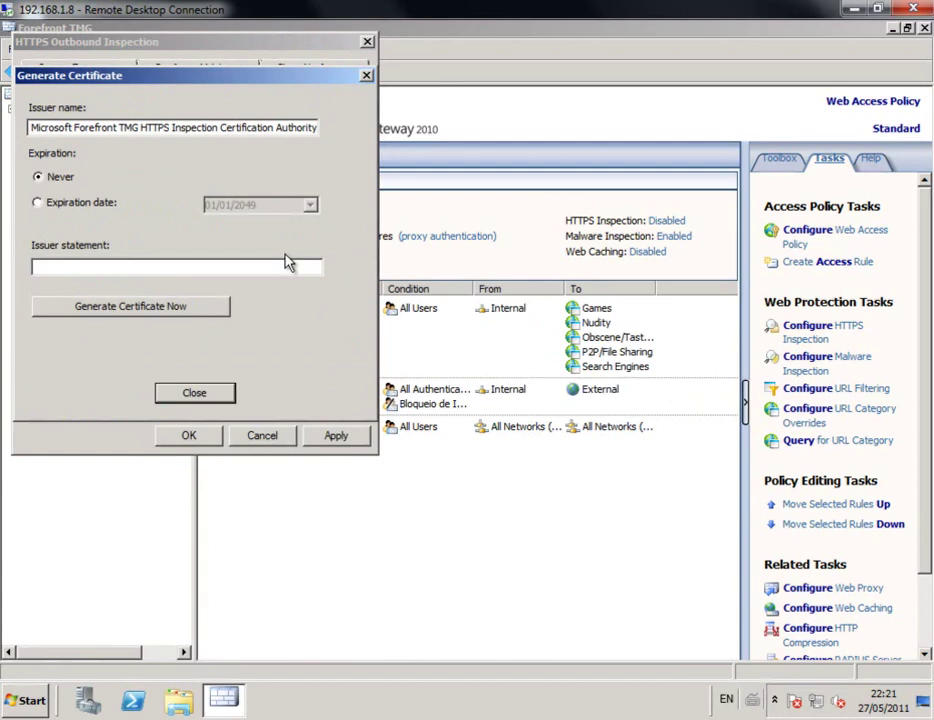
pyautogui.click(186, 313)
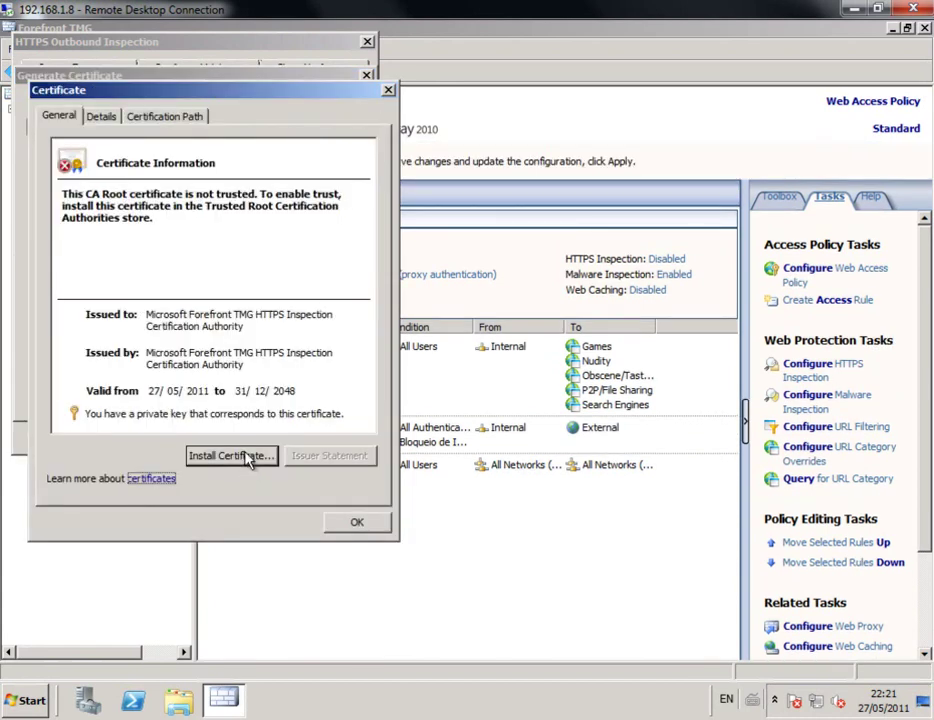
pyautogui.click(366, 524)
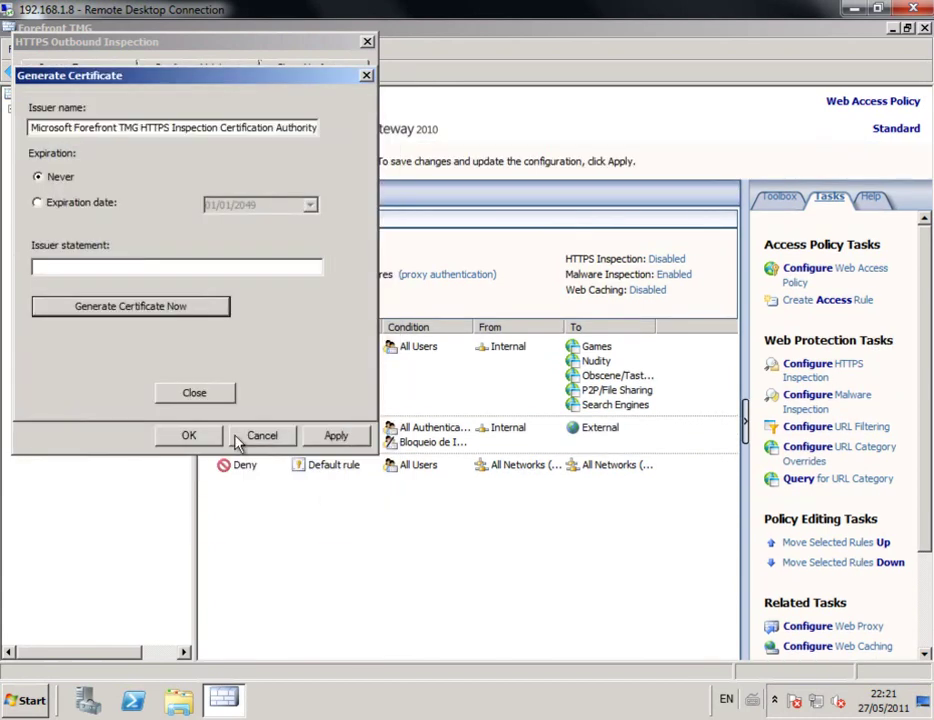
pyautogui.click(196, 396)
pyautogui.click(200, 436)
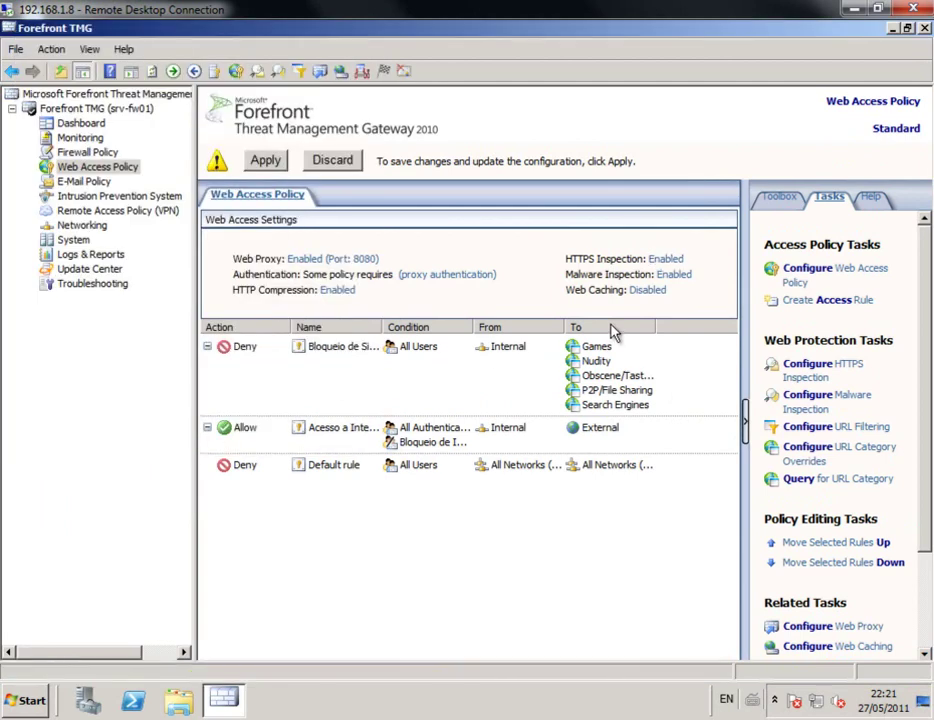
# Step: Open the malware inspection settings and look over the license details, content delivery, storage and general options
pyautogui.click(674, 276)
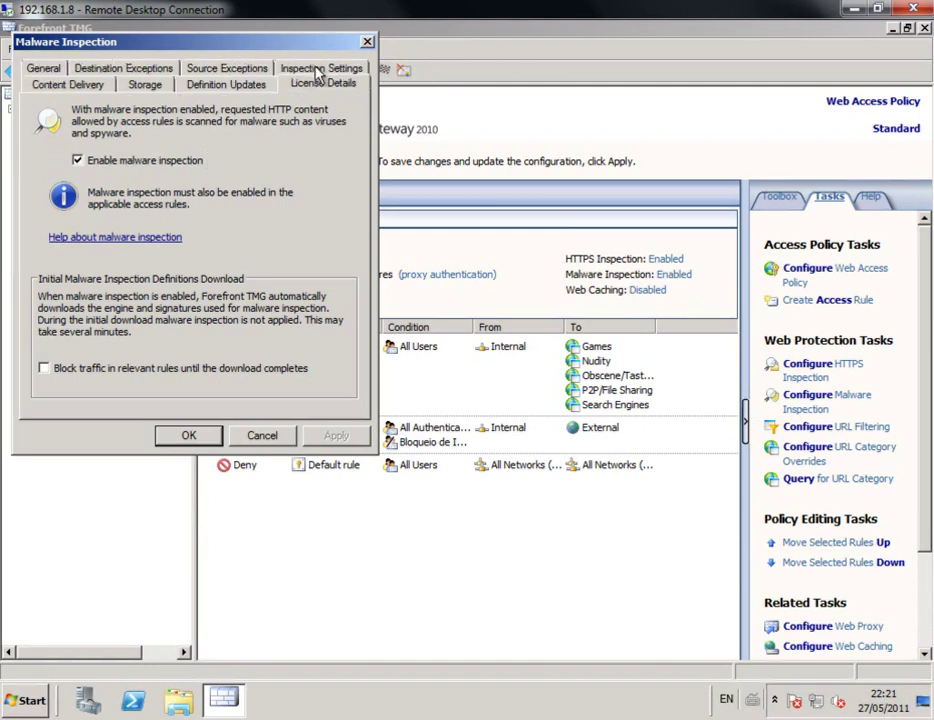
pyautogui.click(323, 69)
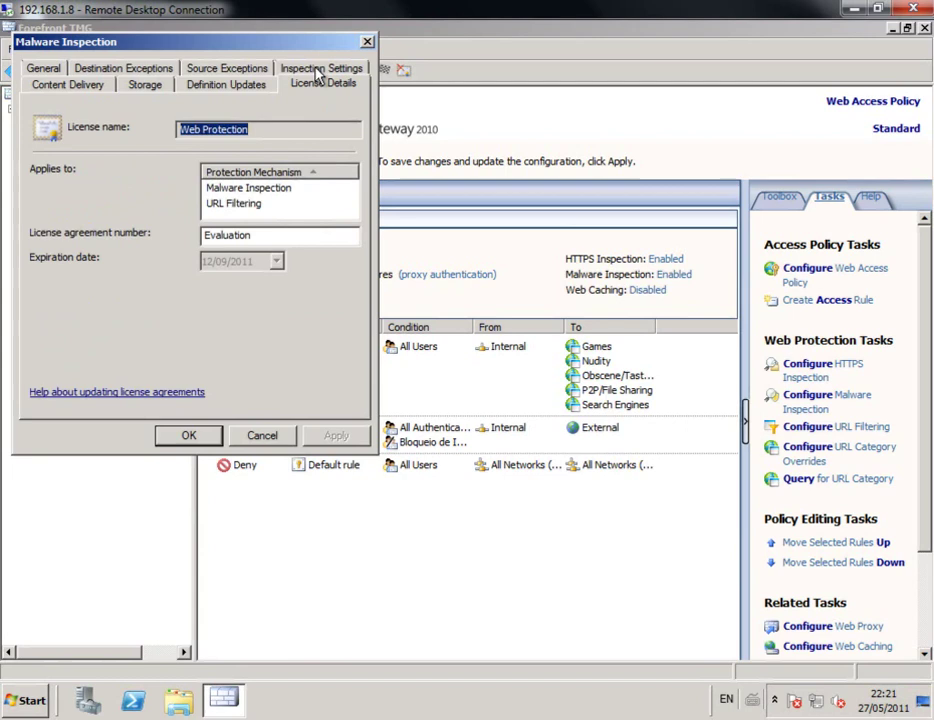
pyautogui.click(47, 87)
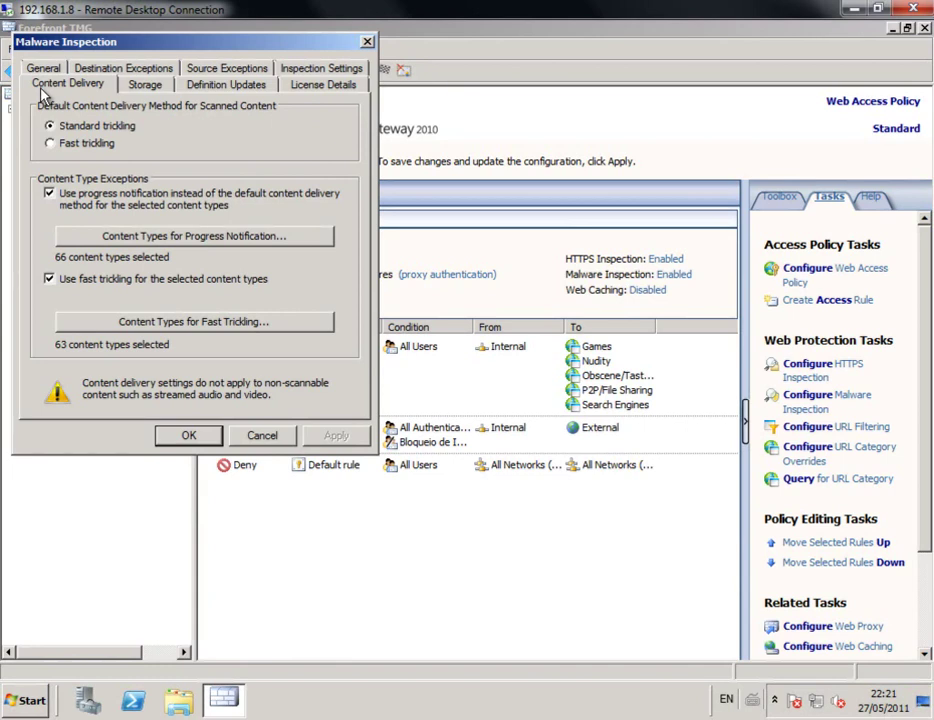
pyautogui.click(143, 85)
pyautogui.click(42, 70)
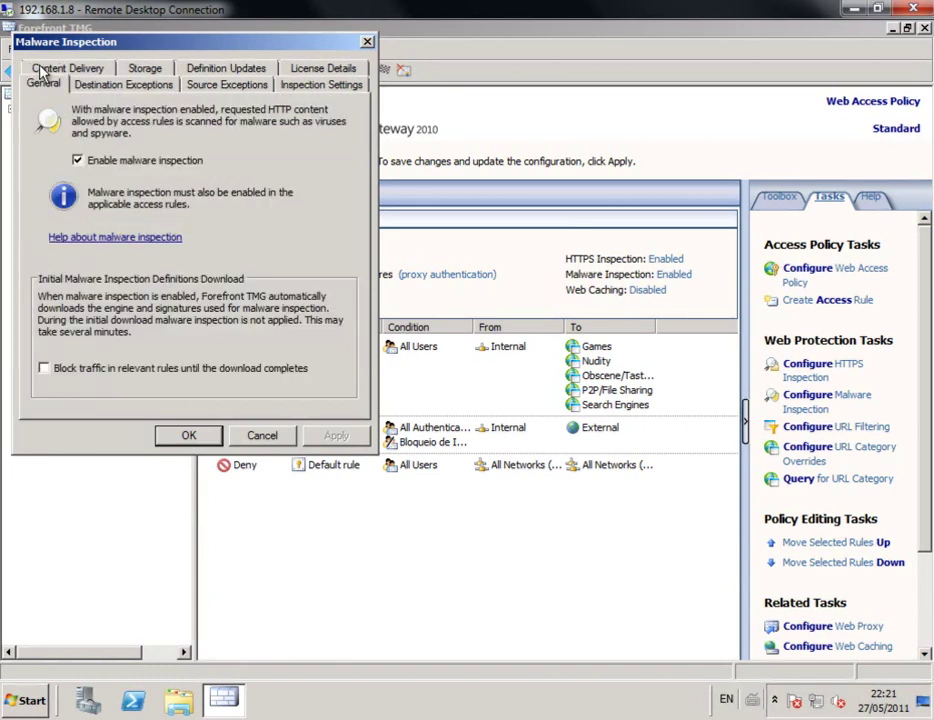
# Step: Review the destination exceptions, source exceptions and file-blocking options of malware inspection
pyautogui.click(113, 86)
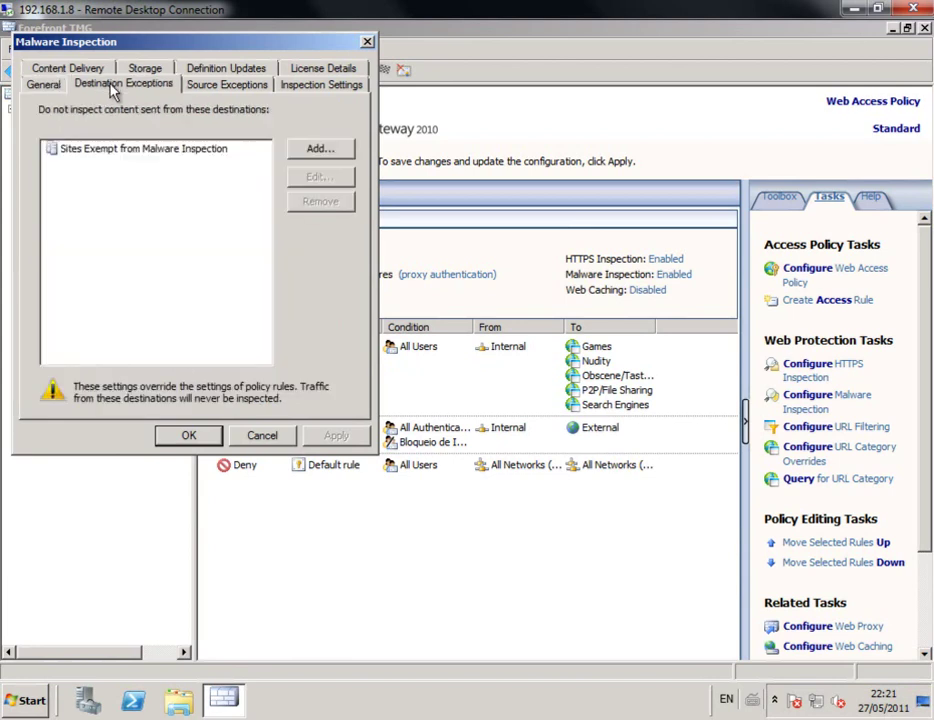
pyautogui.click(206, 150)
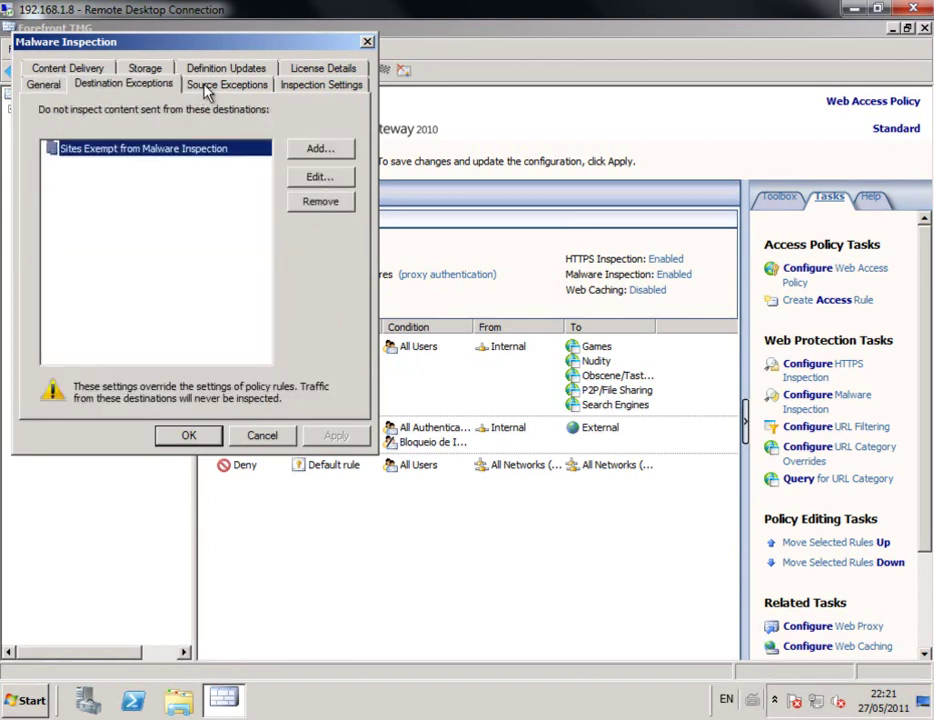
pyautogui.click(236, 86)
pyautogui.click(319, 87)
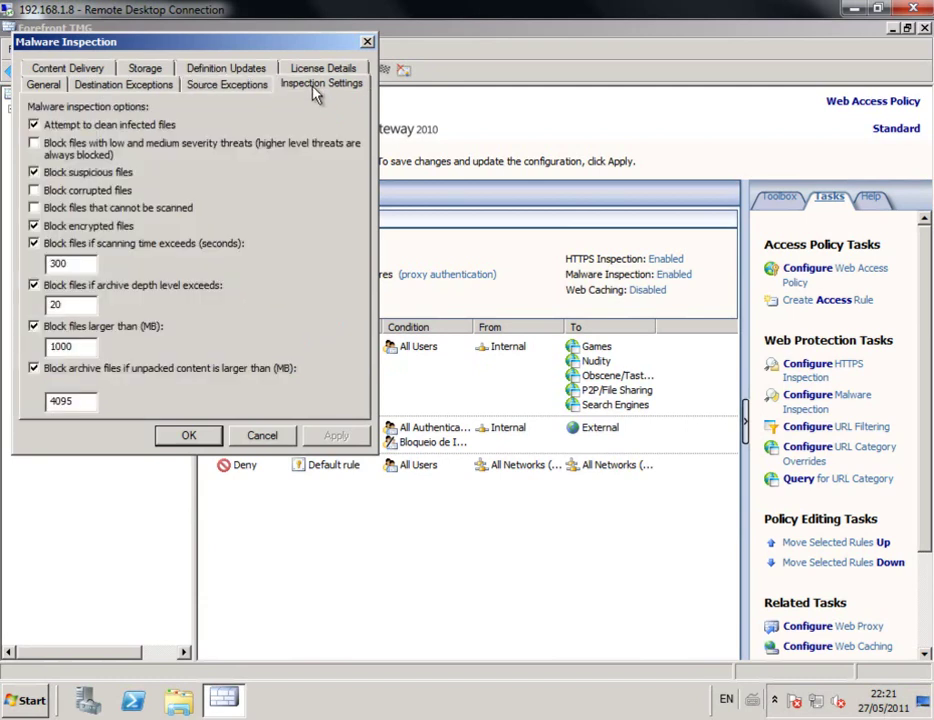
# Step: Check malware inspection's content delivery, storage, definition updates and license coverage, and close its settings with OK
pyautogui.click(42, 68)
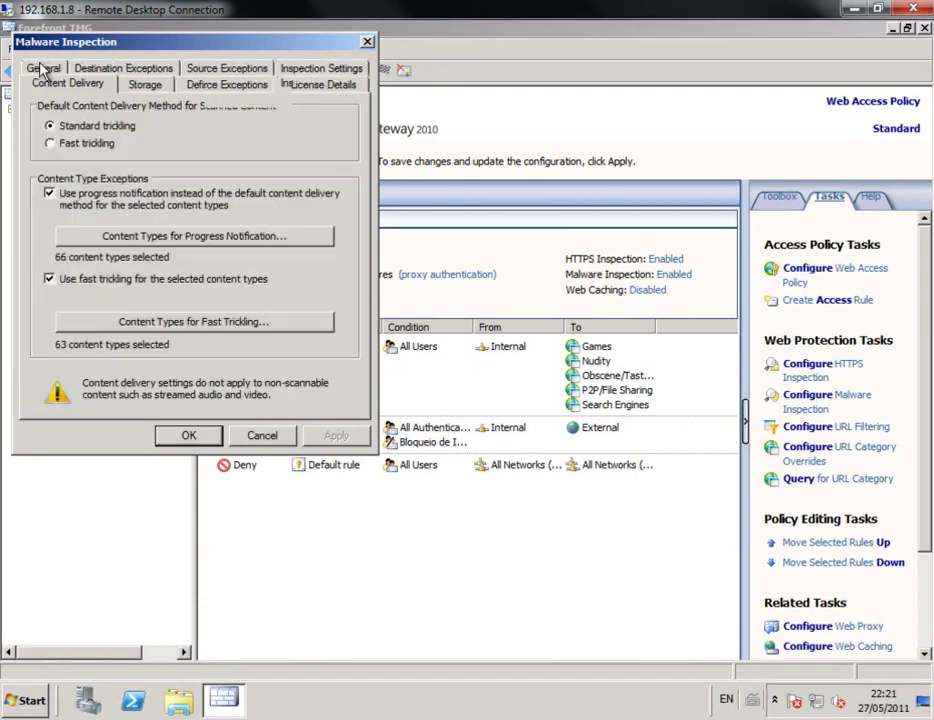
pyautogui.click(144, 86)
pyautogui.click(248, 90)
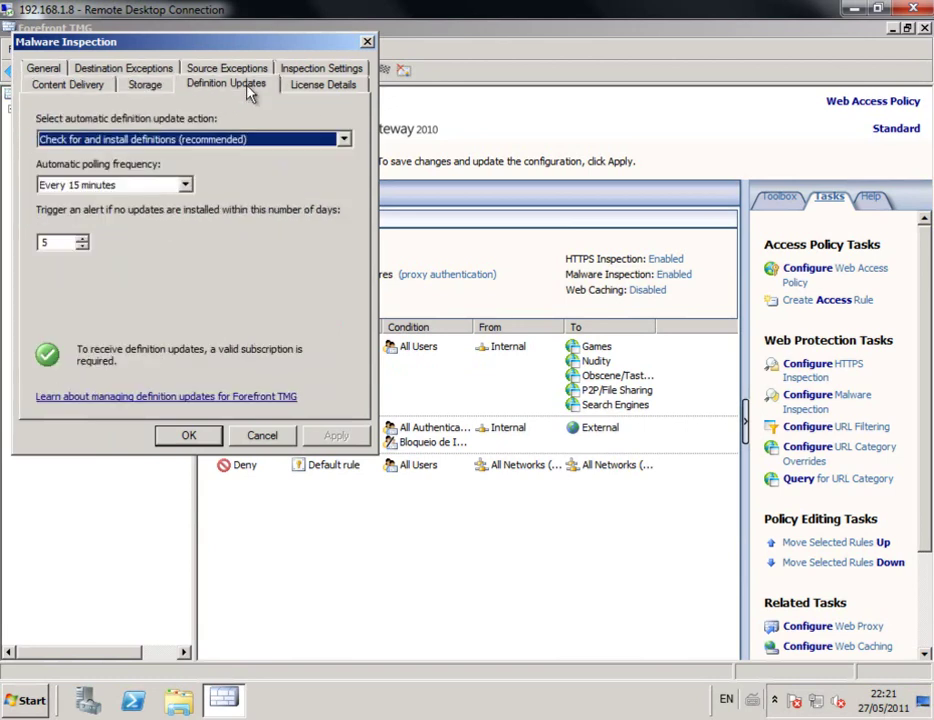
pyautogui.click(323, 84)
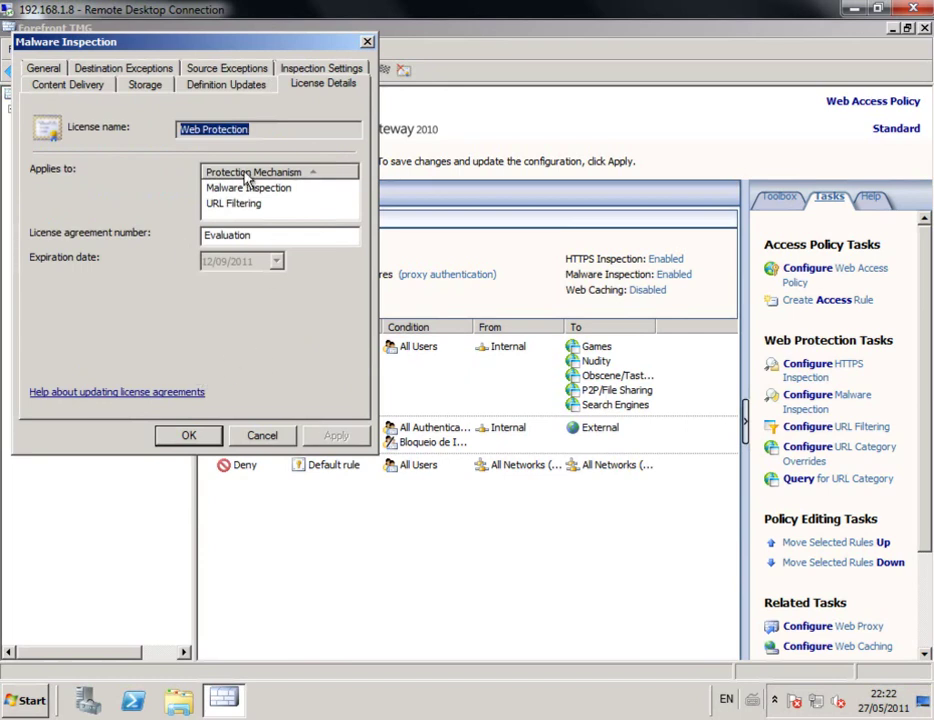
pyautogui.moveTo(266, 236); pyautogui.dragTo(192, 234)
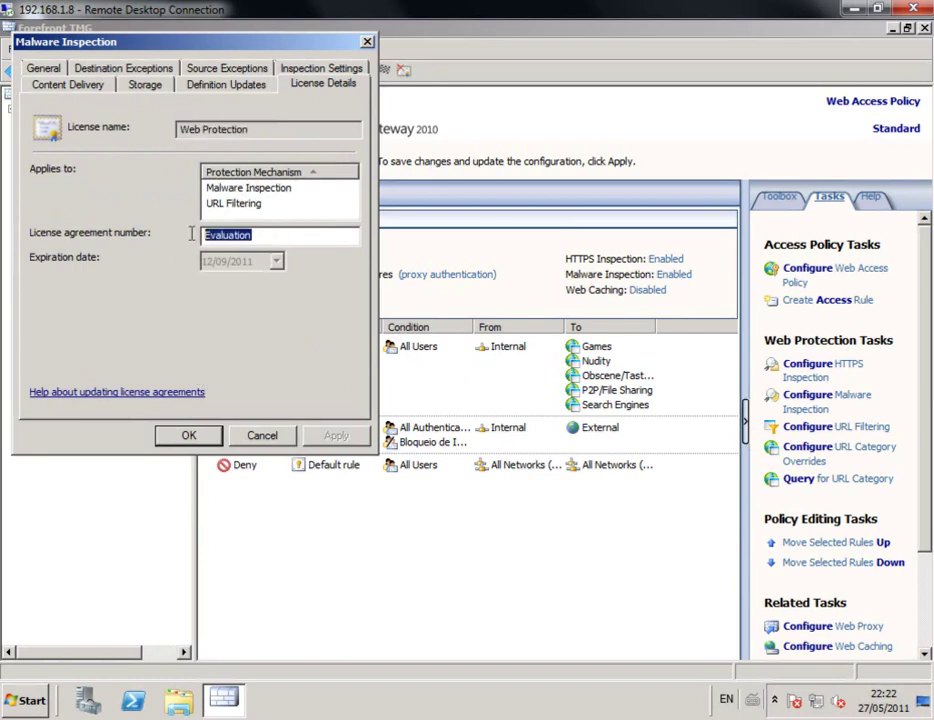
pyautogui.click(245, 189)
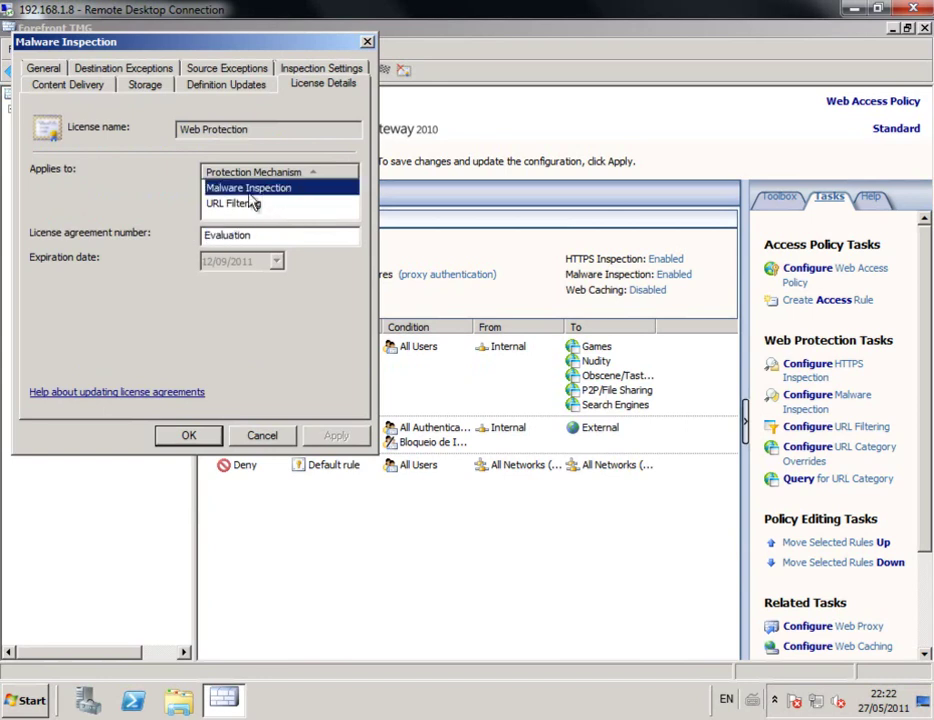
pyautogui.click(189, 437)
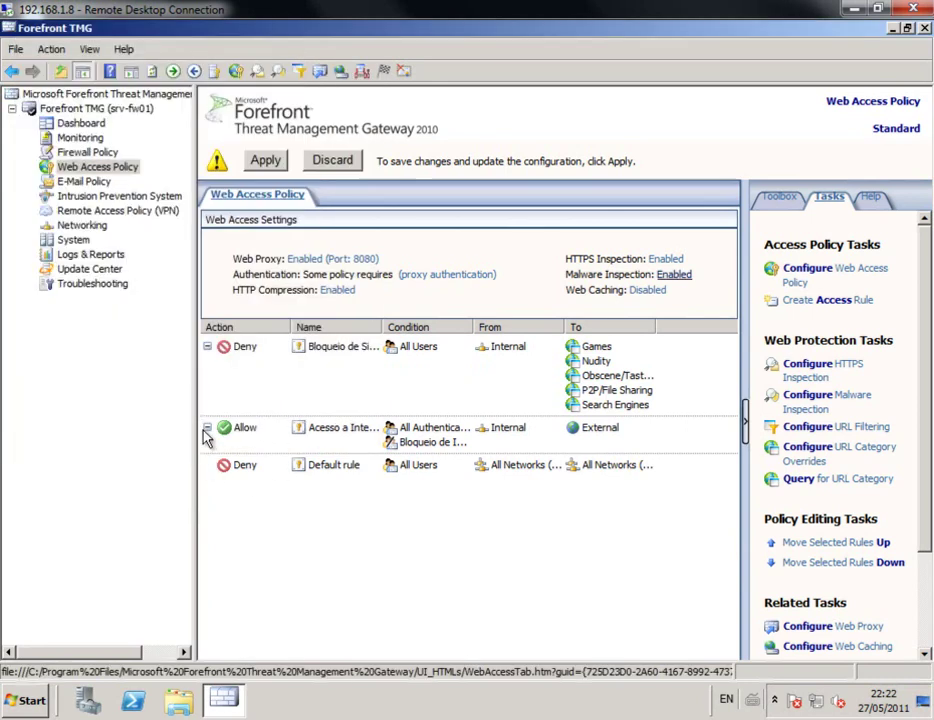
# Step: Examine the web caching configuration, including its cache drives, cache rules, content download and advanced options
pyautogui.click(652, 291)
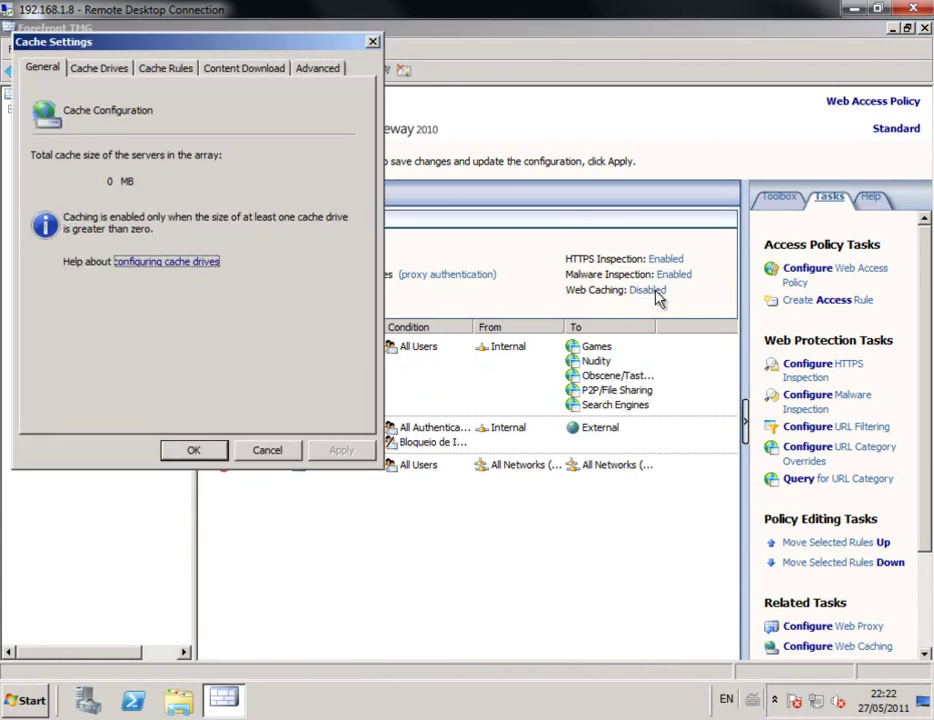
pyautogui.click(97, 72)
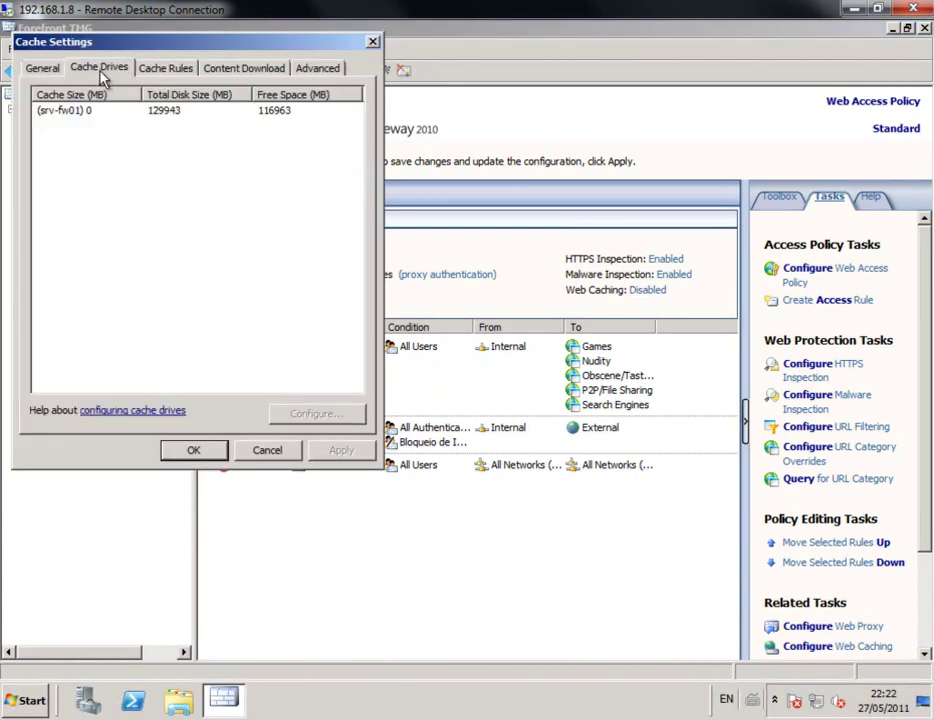
pyautogui.click(172, 69)
pyautogui.click(240, 69)
pyautogui.click(318, 70)
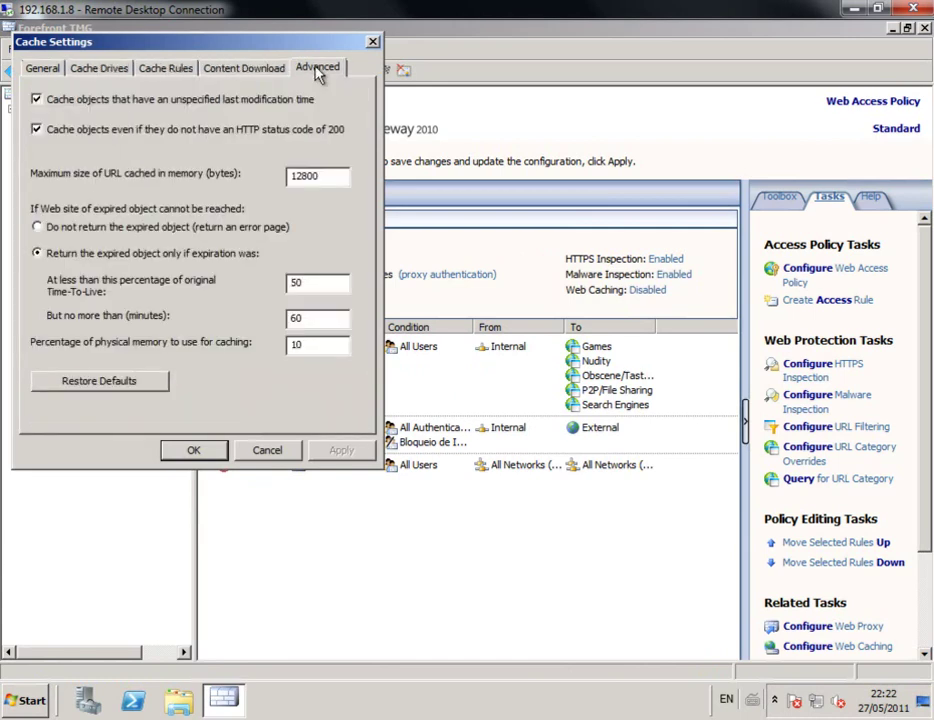
pyautogui.click(222, 68)
pyautogui.click(176, 69)
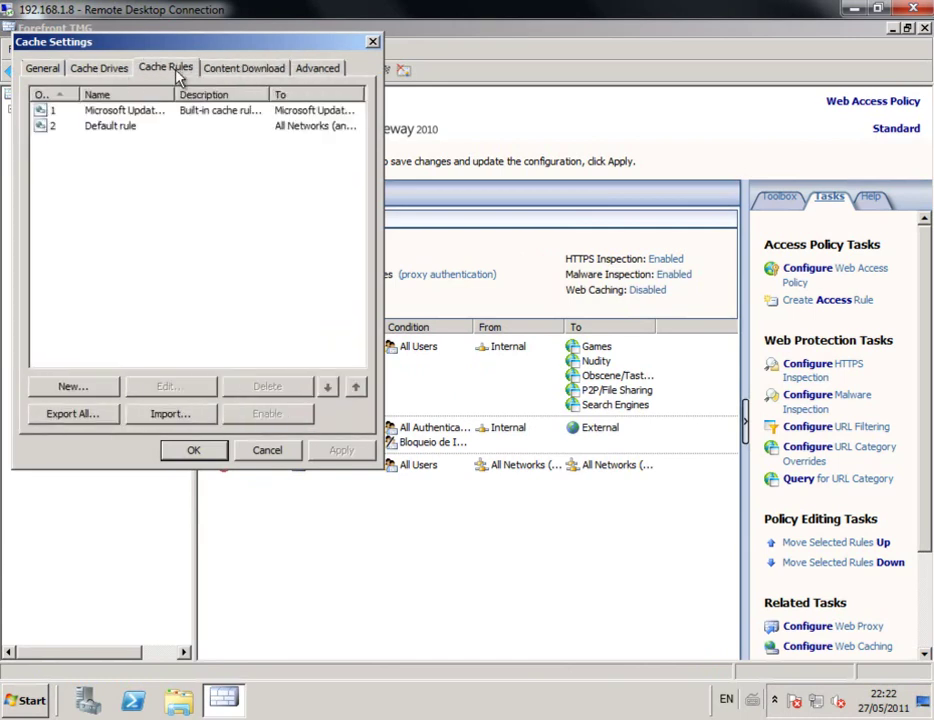
pyautogui.click(118, 70)
pyautogui.click(42, 70)
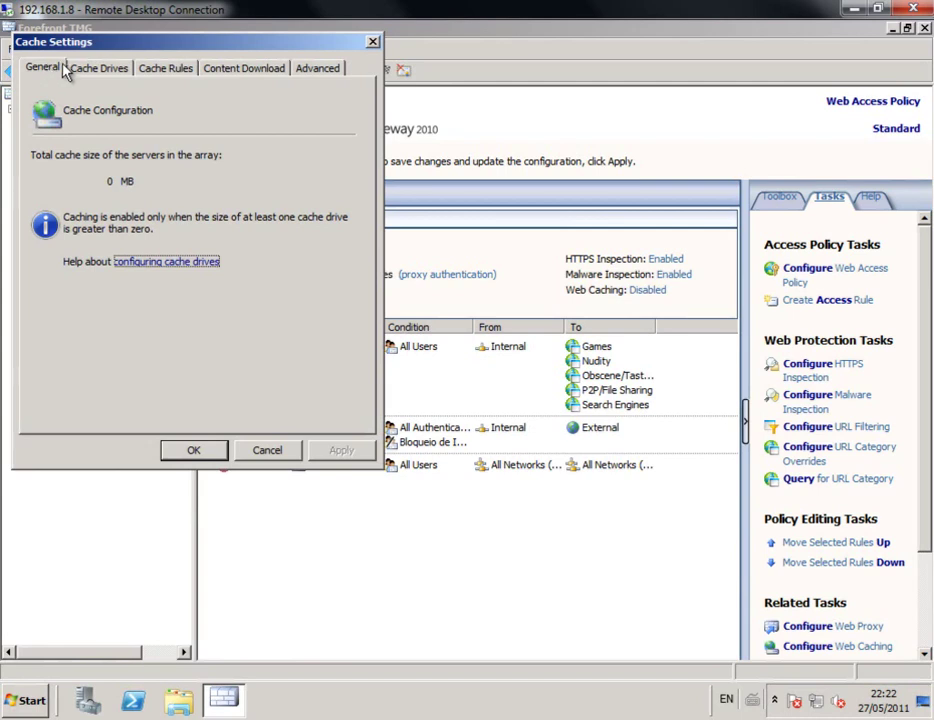
# Step: Enable web caching by setting a maximum cache size of 1000 MB on drive C: of srv-fw01, and save the cache settings
pyautogui.click(105, 70)
pyautogui.click(170, 114)
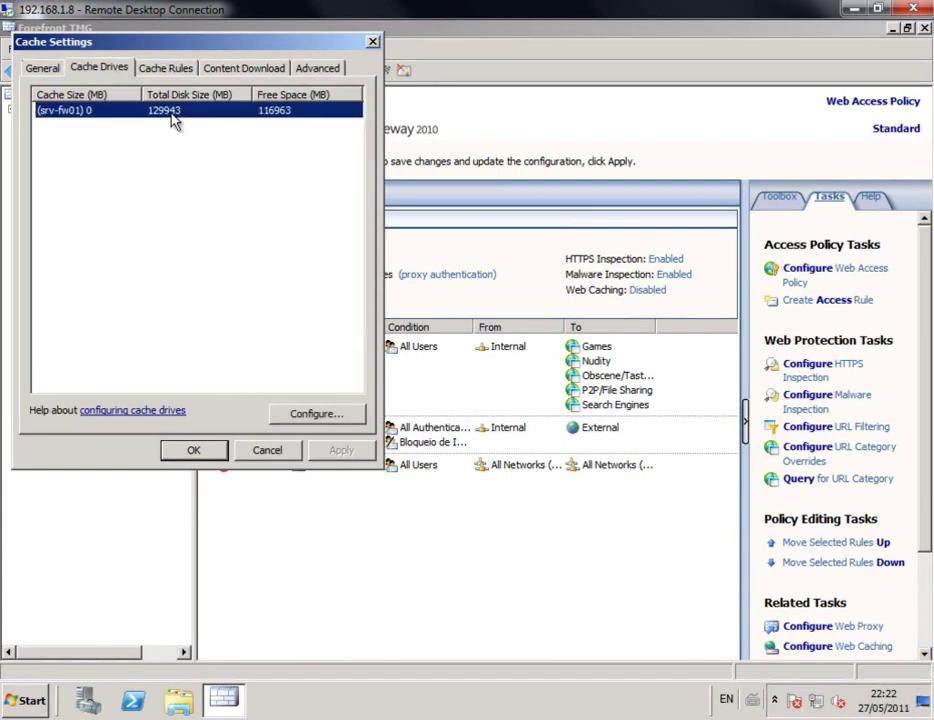
pyautogui.click(314, 414)
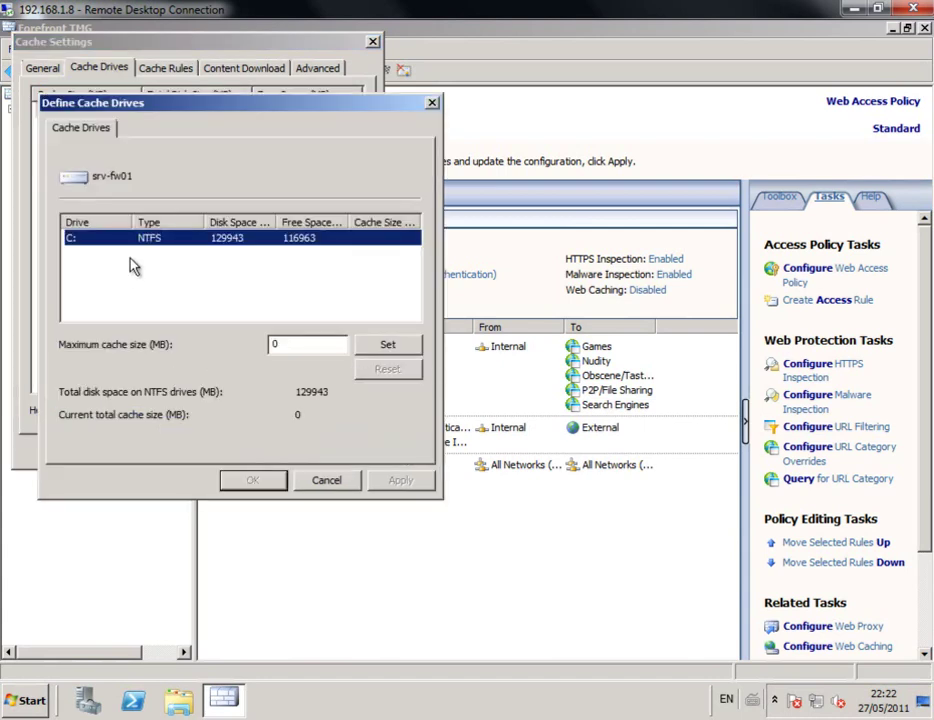
pyautogui.moveTo(300, 349); pyautogui.dragTo(246, 350)
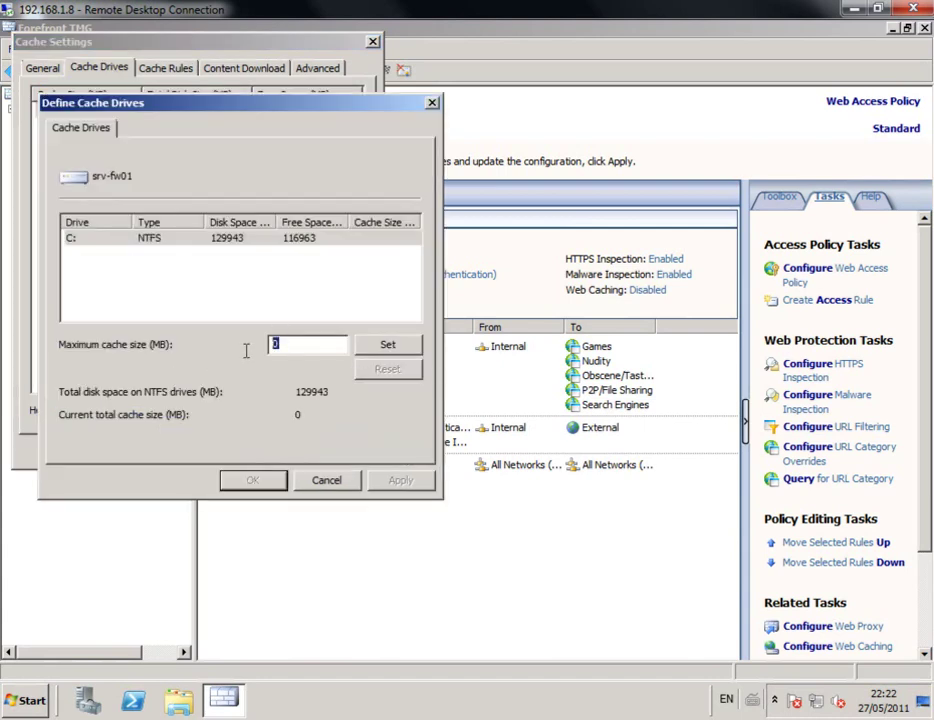
pyautogui.write('1000')
pyautogui.click(410, 347)
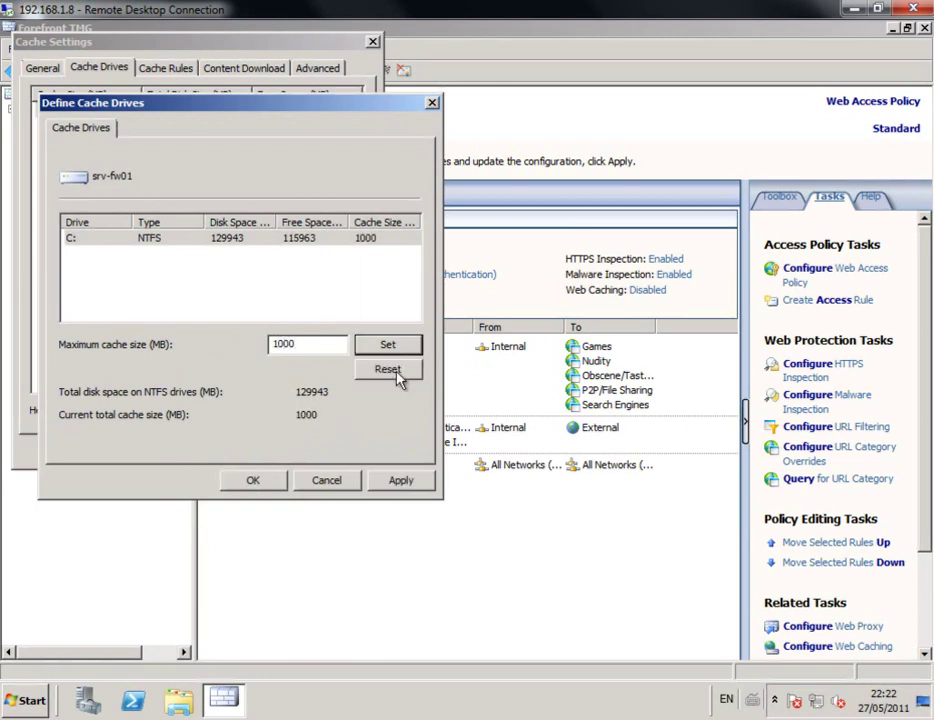
pyautogui.click(404, 483)
pyautogui.click(256, 484)
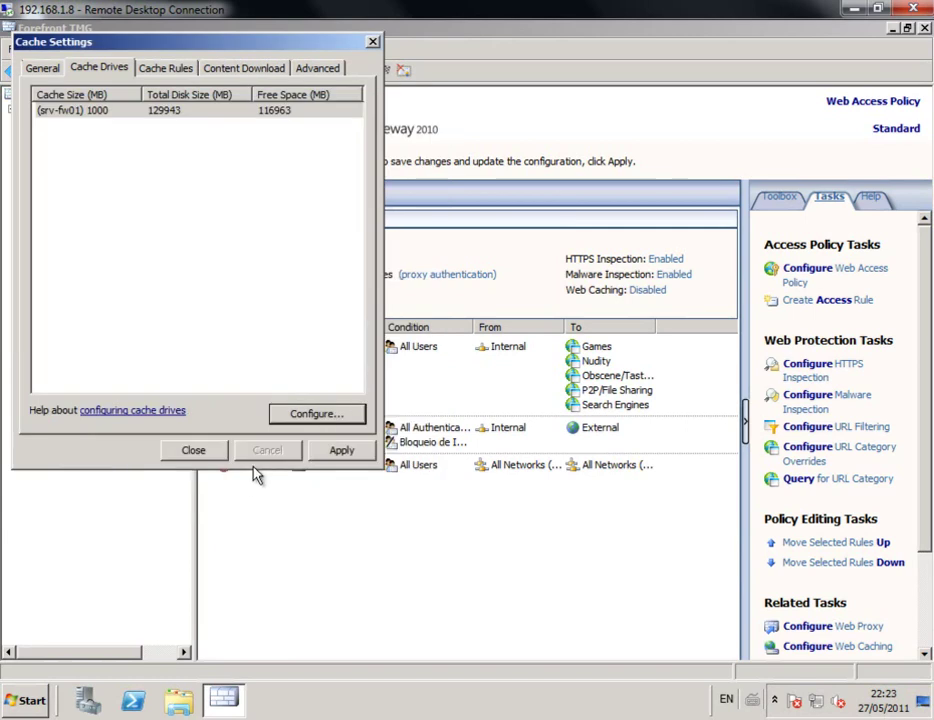
pyautogui.click(347, 457)
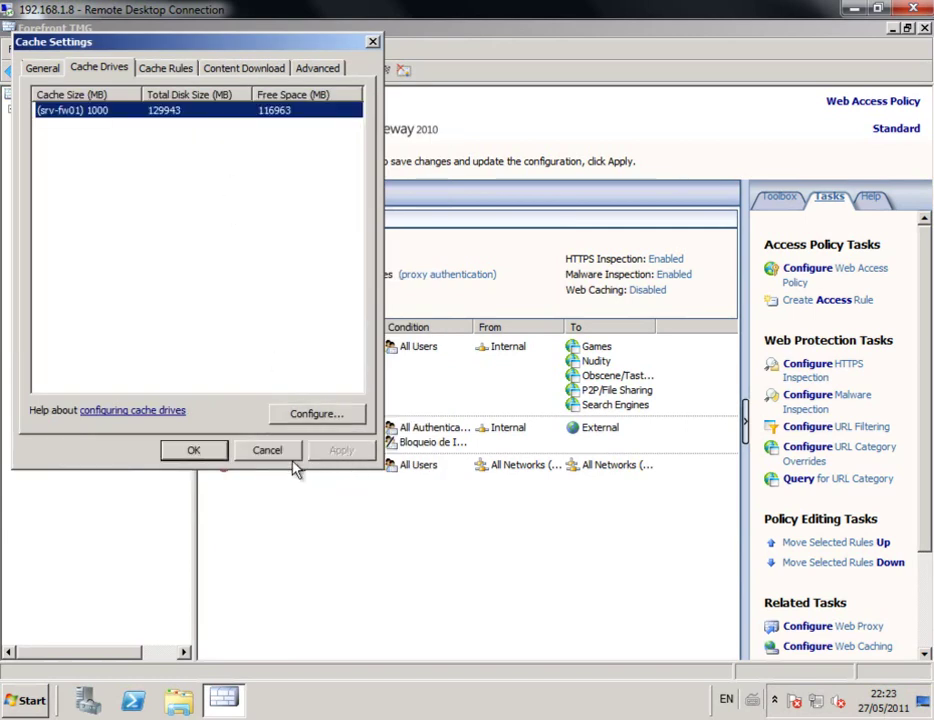
pyautogui.click(43, 69)
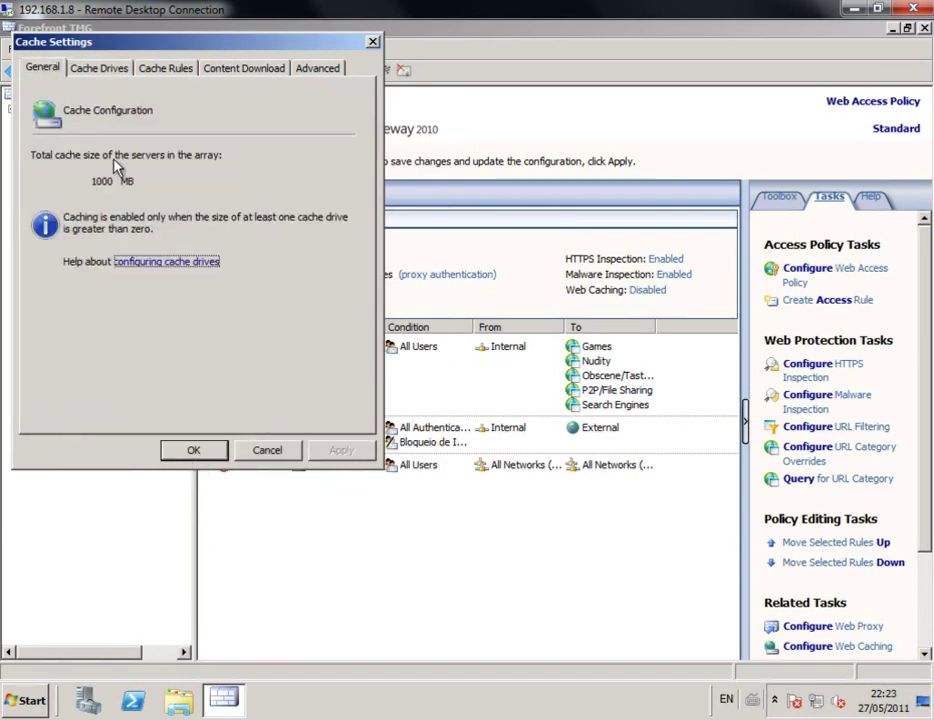
pyautogui.click(194, 450)
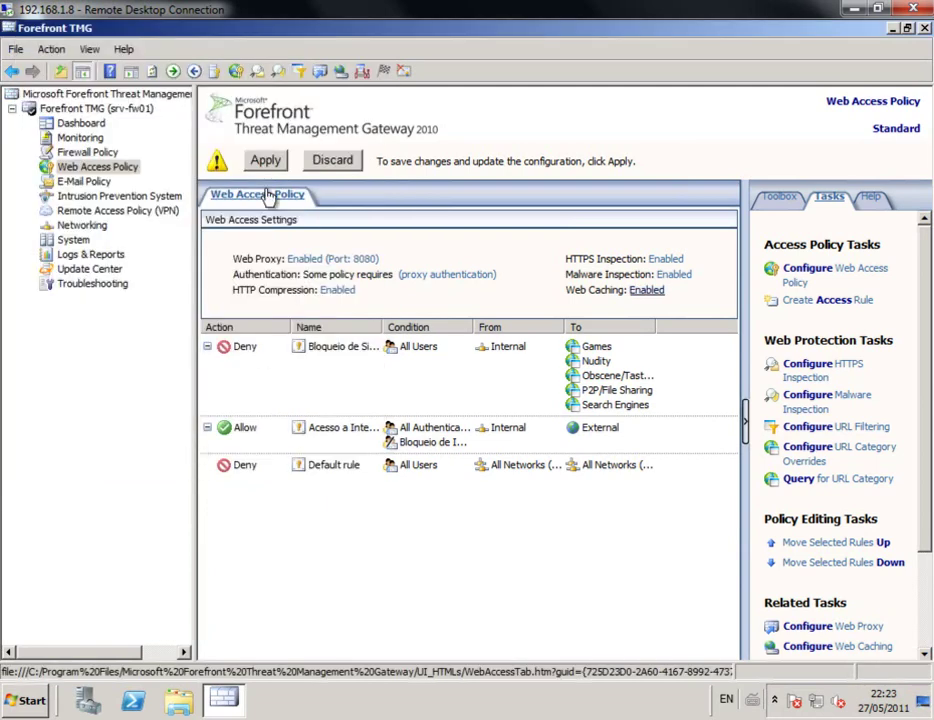
# Step: Apply the pending configuration changes with a restart of the firewall service, leaving the change description empty
pyautogui.click(263, 160)
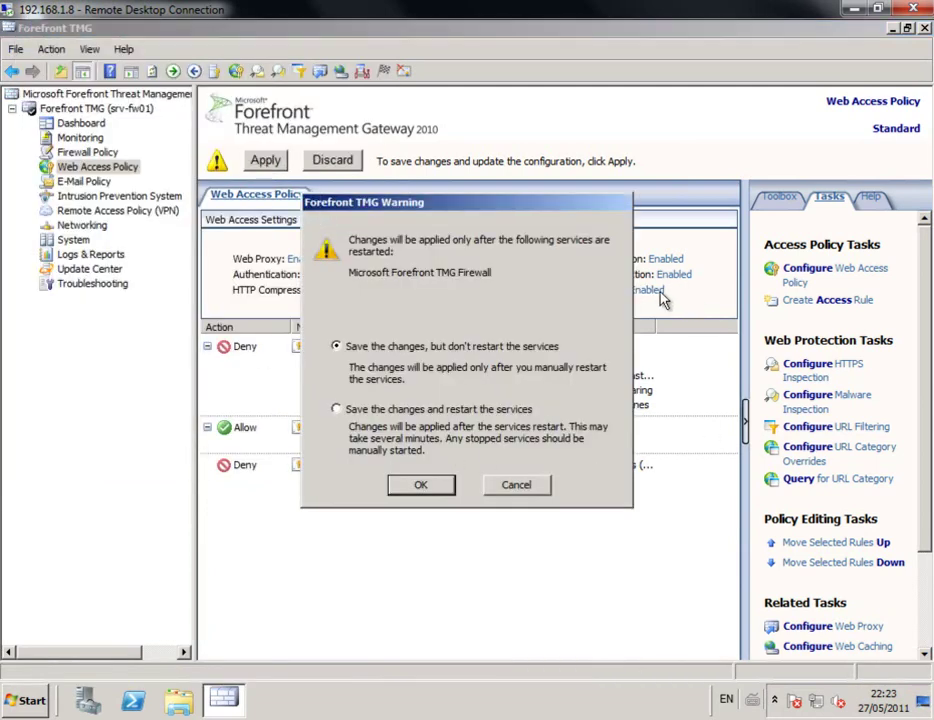
pyautogui.click(438, 410)
pyautogui.click(427, 485)
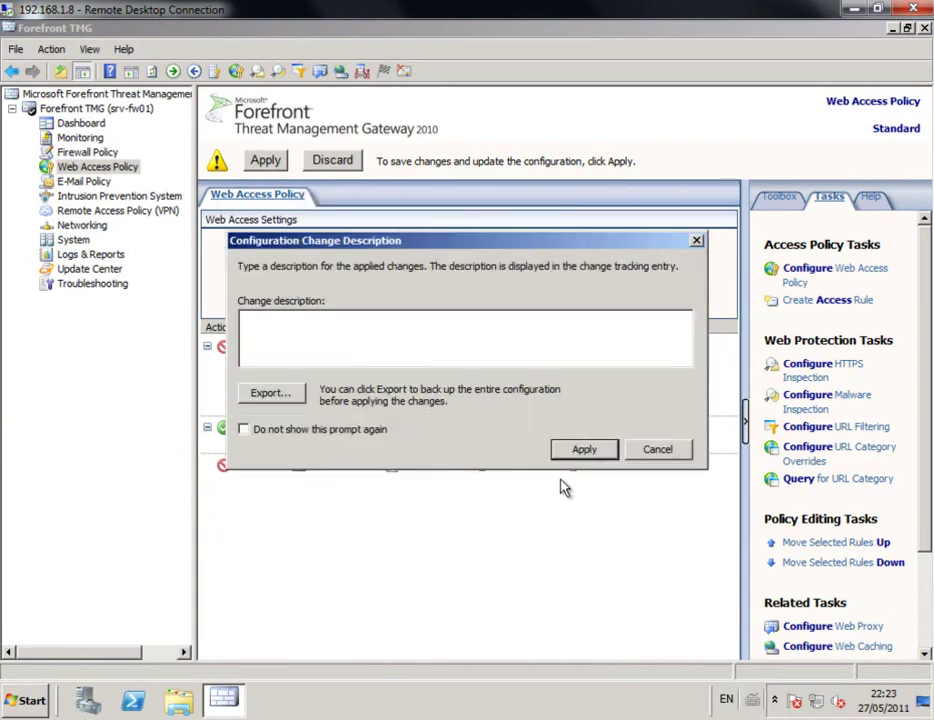
pyautogui.click(594, 450)
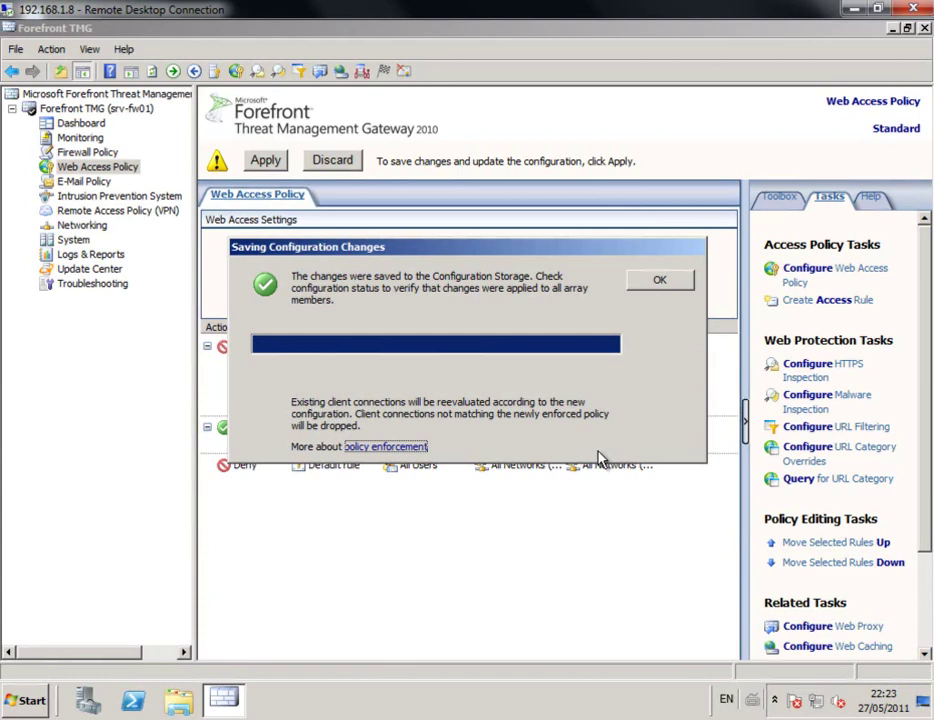
pyautogui.click(660, 285)
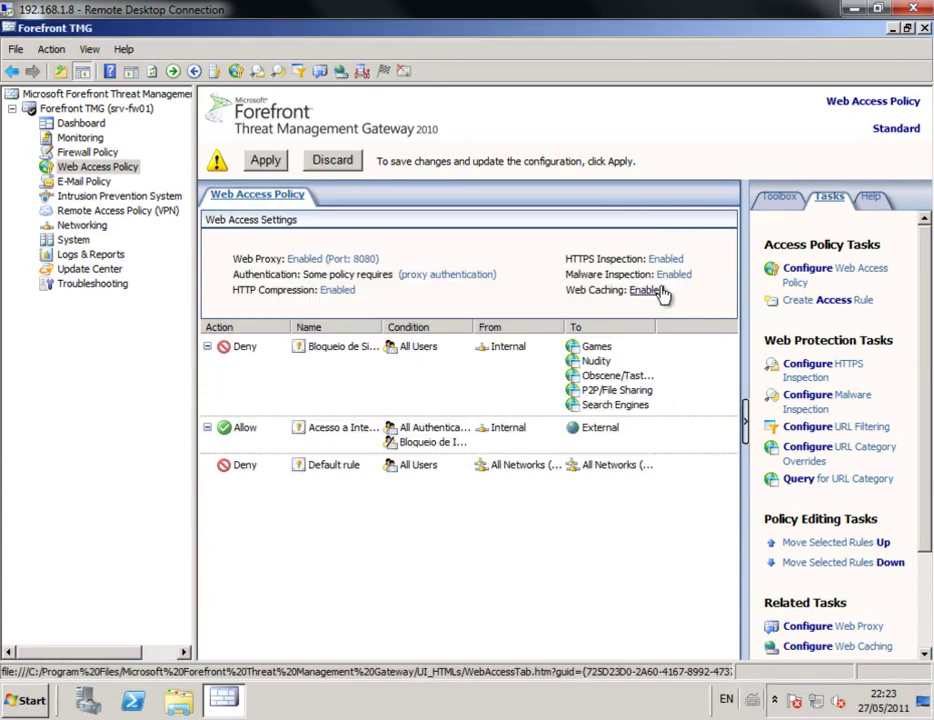